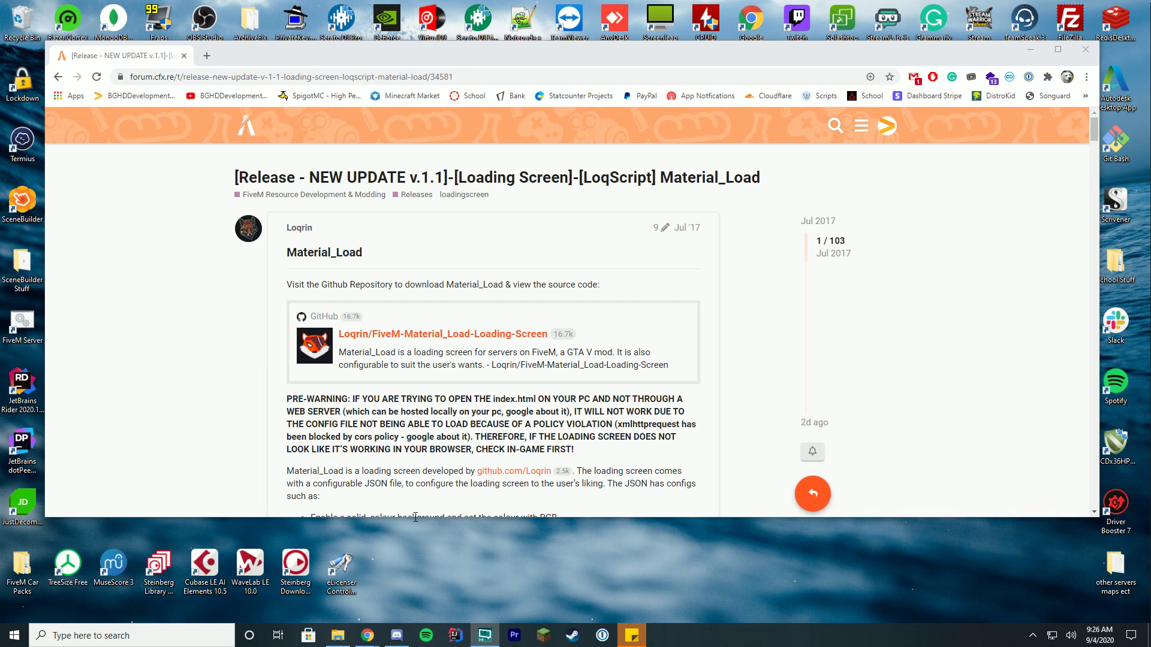
# Open the __resource.lua file from the server's resources/fivepd folder in Notepad++
pyautogui.click(338, 636)
pyautogui.moveTo(295, 114); pyautogui.dragTo(757, 115)
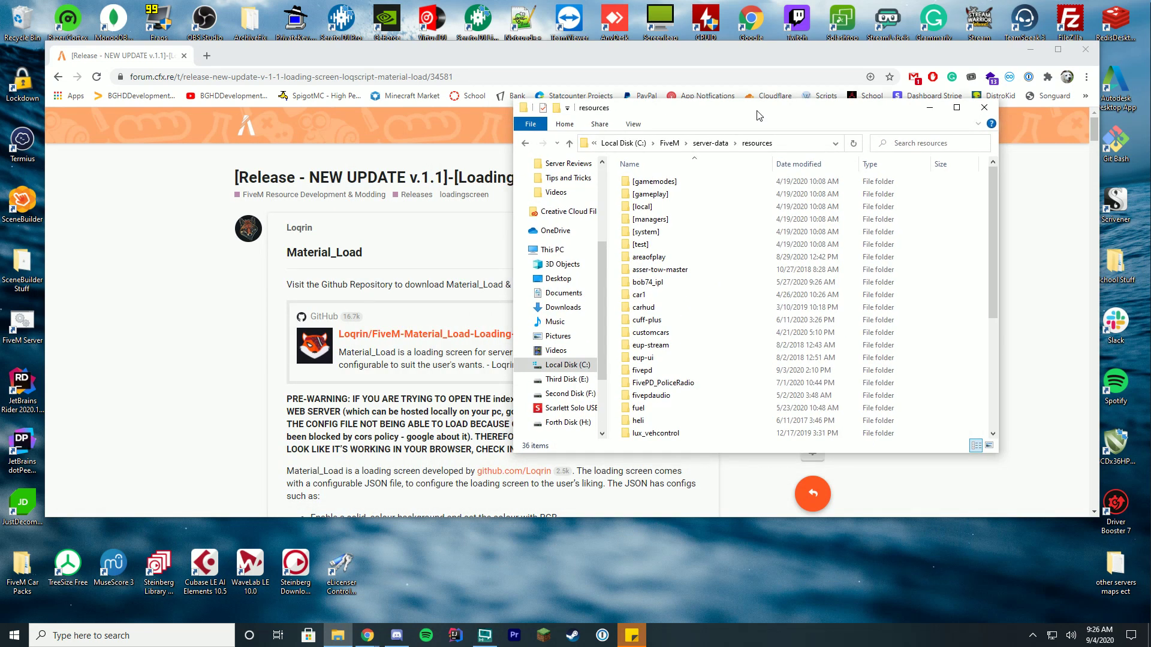
pyautogui.scroll(-3, 750, 288)
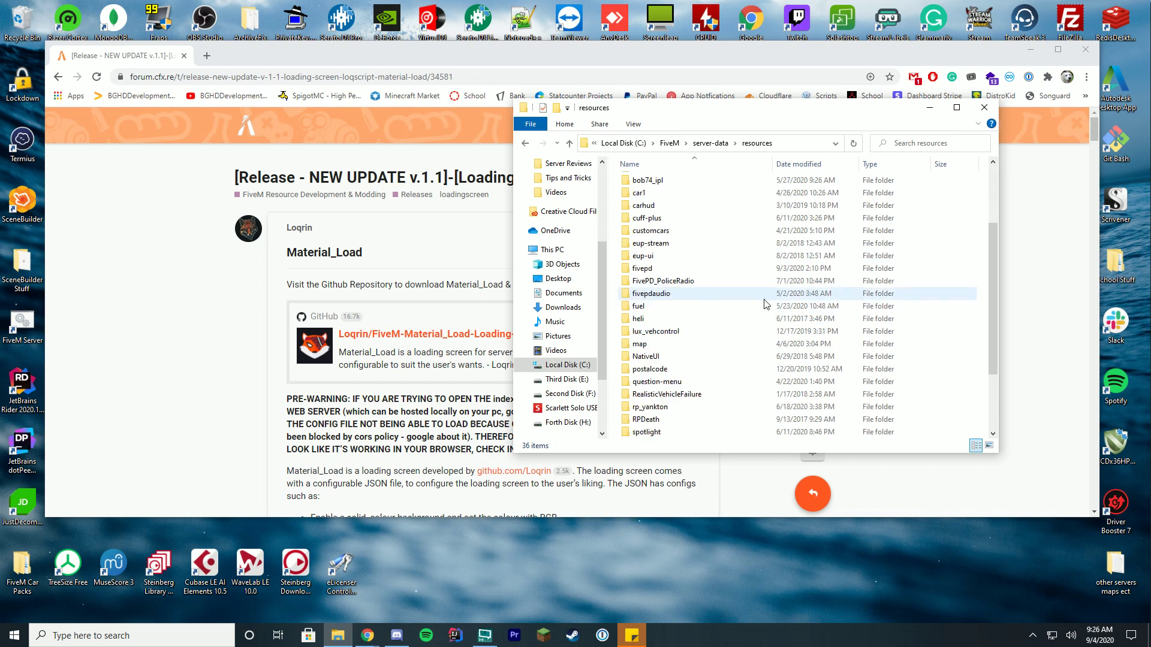
pyautogui.click(655, 271)
pyautogui.doubleClick(656, 271)
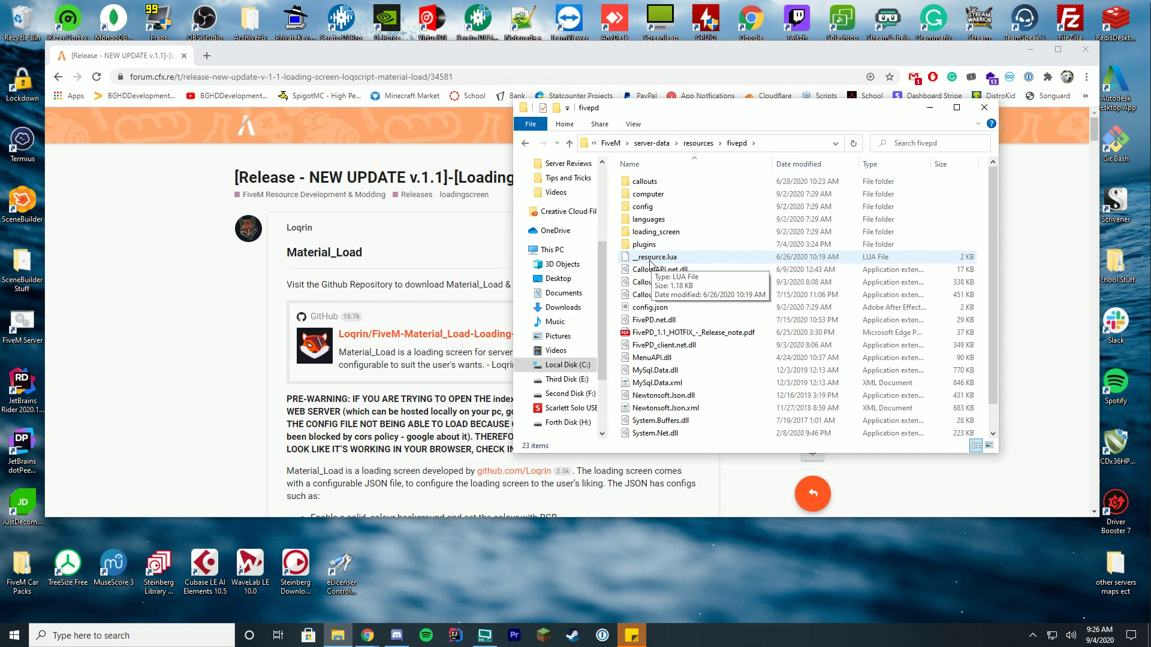
pyautogui.rightClick(650, 263)
pyautogui.click(569, 307)
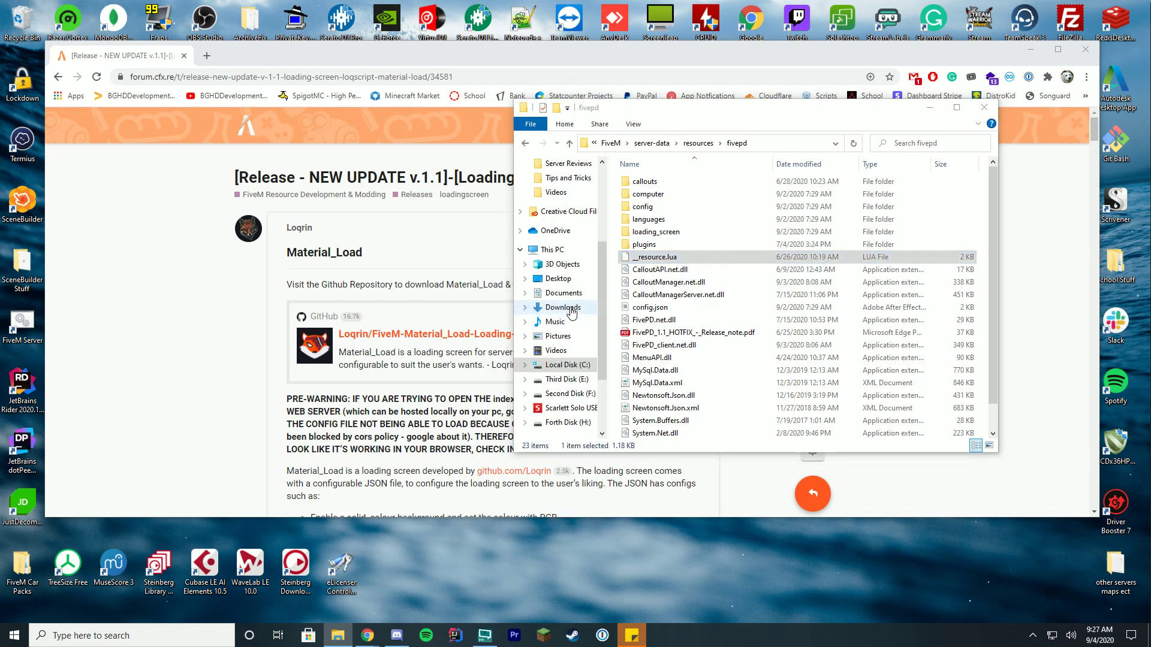
pyautogui.moveTo(650, 126); pyautogui.dragTo(335, 125)
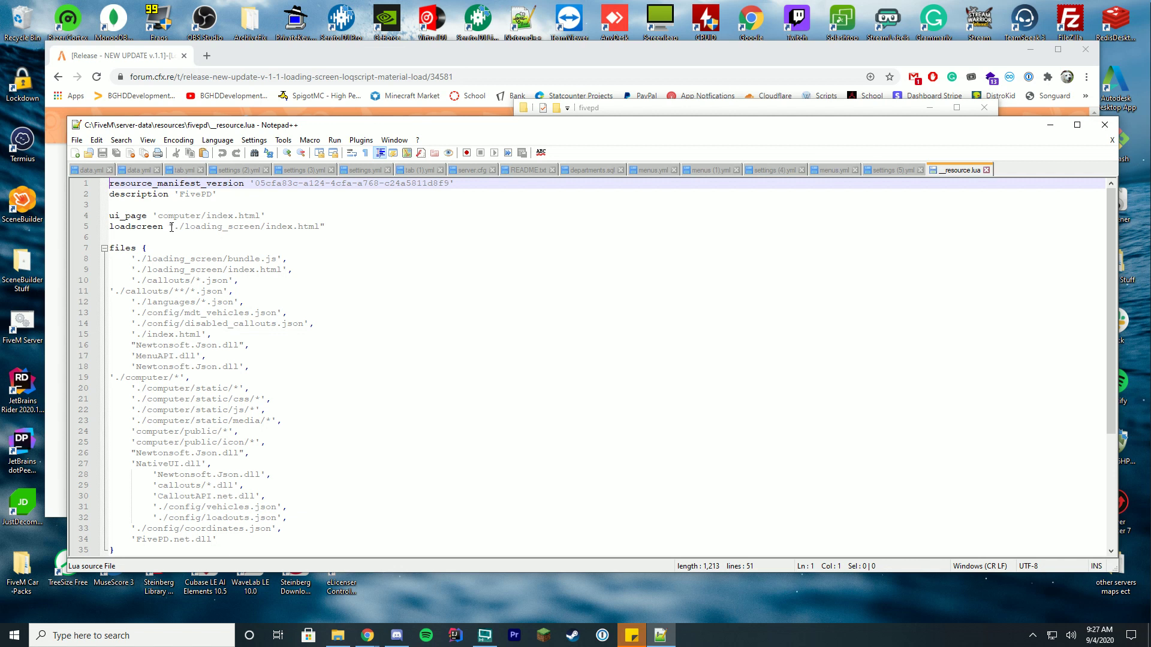
# Delete the loadscreen line that references ./loading_screen/index.html from __resource.lua, save the file and close the editor
pyautogui.moveTo(171, 227); pyautogui.dragTo(109, 226)
pyautogui.click(354, 229)
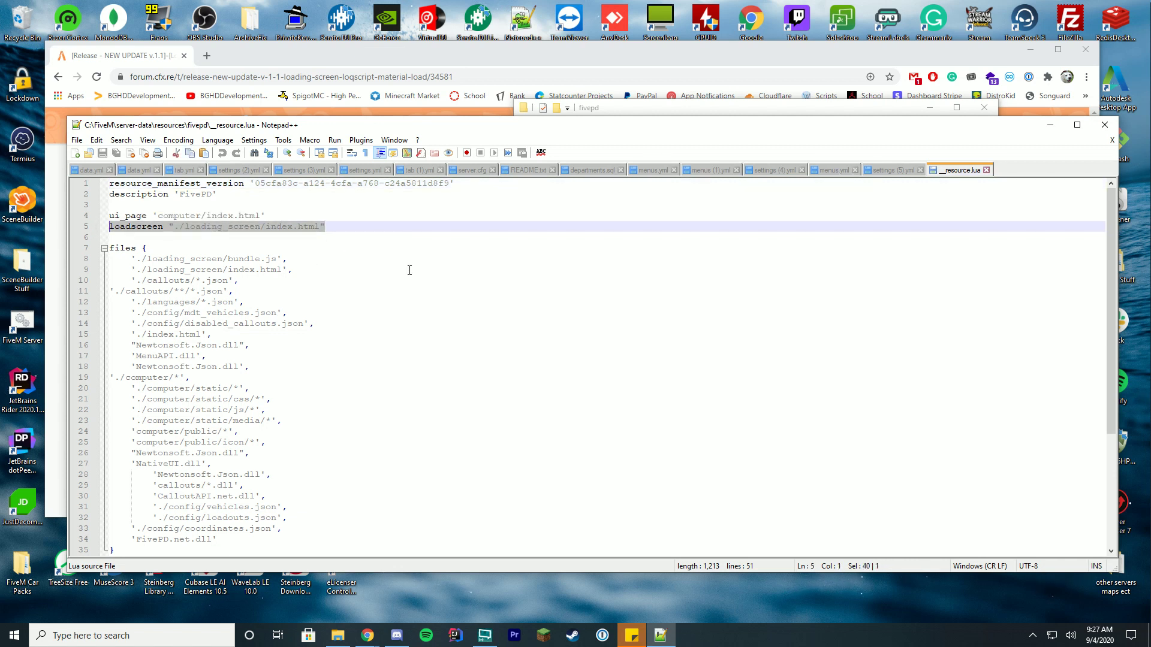
pyautogui.press('BackSpace')
pyautogui.press('BackSpace')
pyautogui.hotkey('ctrl', 's')
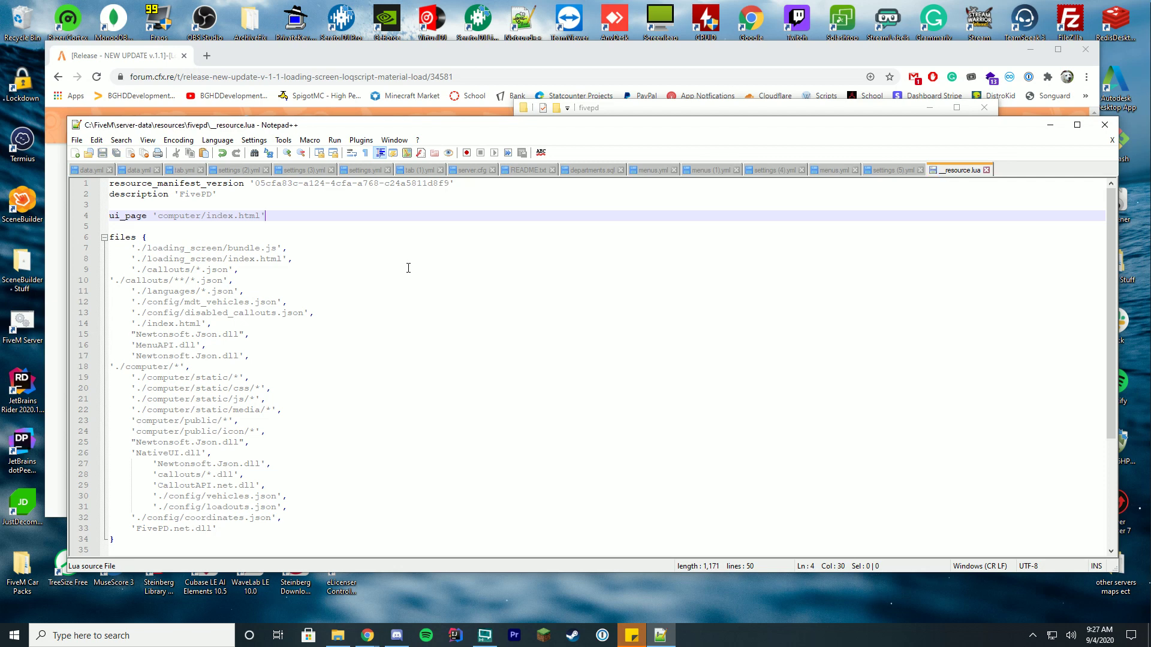
pyautogui.click(1105, 125)
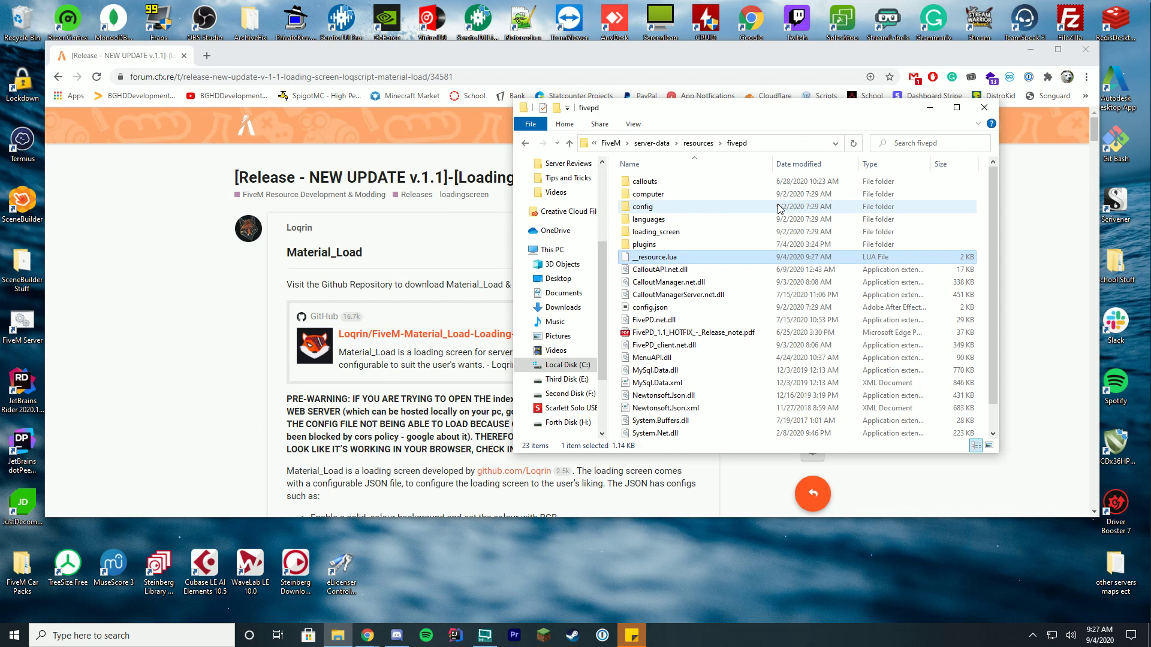
# Go back up to the resources folder and switch to the Material_Load forum page in Chrome
pyautogui.click(707, 145)
pyautogui.moveTo(750, 106); pyautogui.dragTo(280, 147)
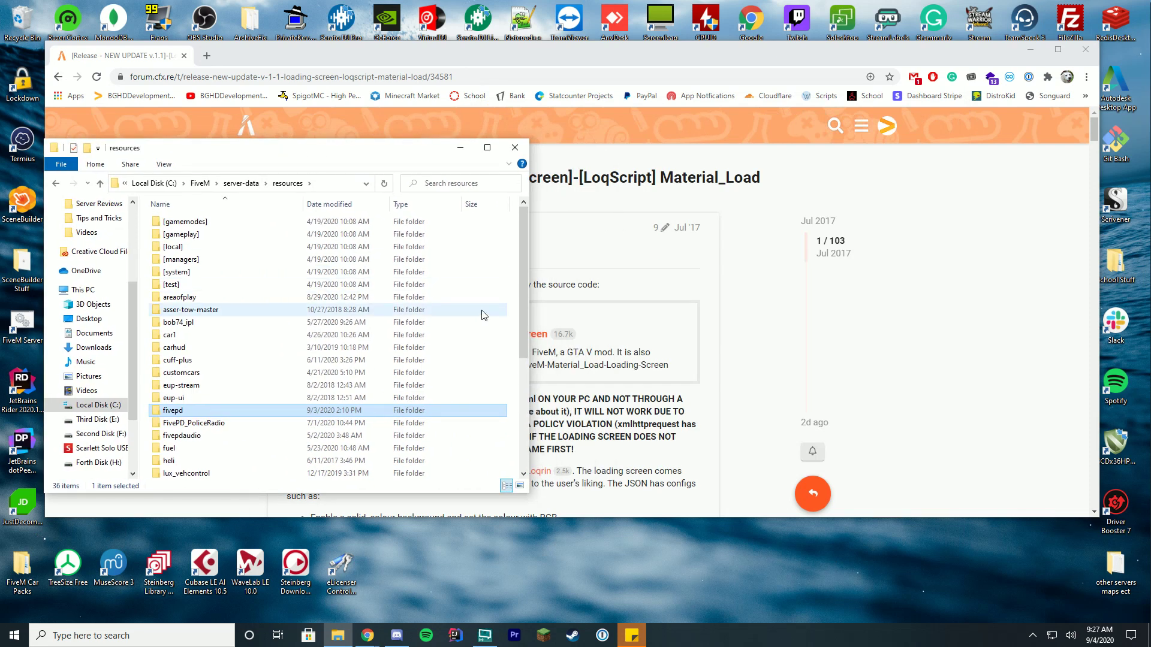
pyautogui.click(517, 316)
pyautogui.click(966, 354)
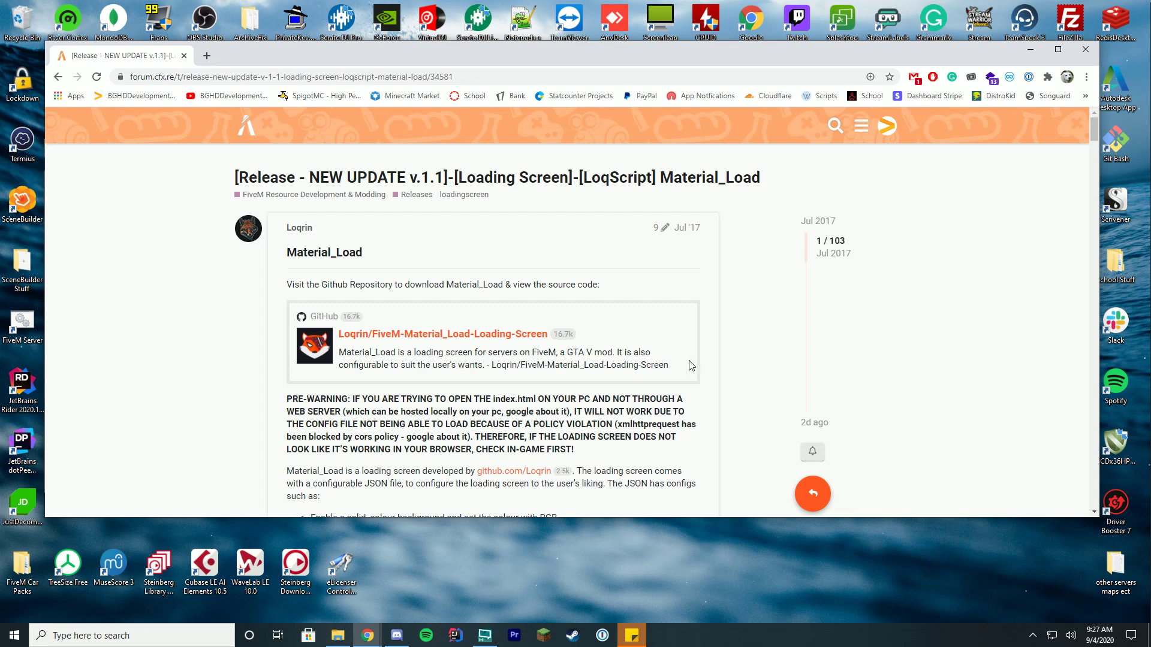
# Examine the Material_Load post's pre-warning and its list of configurable loading screen features
pyautogui.scroll(-4, 692, 365)
pyautogui.scroll(3, 721, 306)
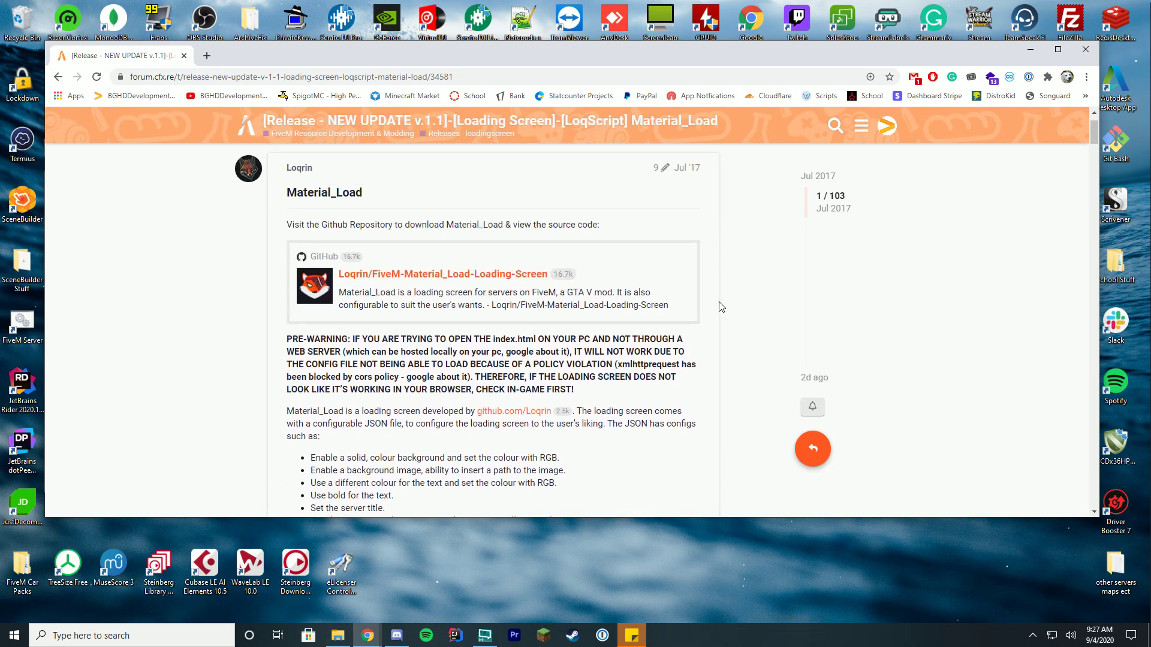
pyautogui.scroll(-3, 722, 307)
pyautogui.moveTo(316, 277); pyautogui.dragTo(590, 286)
pyautogui.click(589, 287)
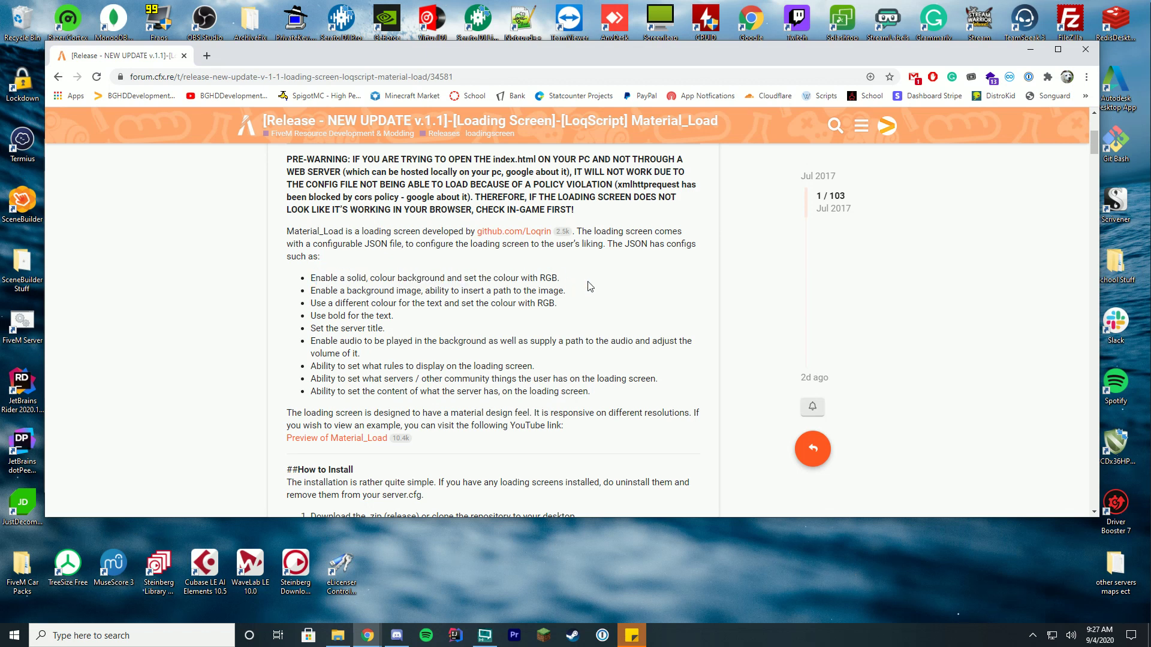
pyautogui.moveTo(348, 315); pyautogui.dragTo(467, 366)
pyautogui.click(459, 329)
pyautogui.click(375, 383)
# Watch the linked Material_Load preview video in a separate tab, then close it
pyautogui.rightClick(337, 437)
pyautogui.click(366, 445)
pyautogui.click(264, 55)
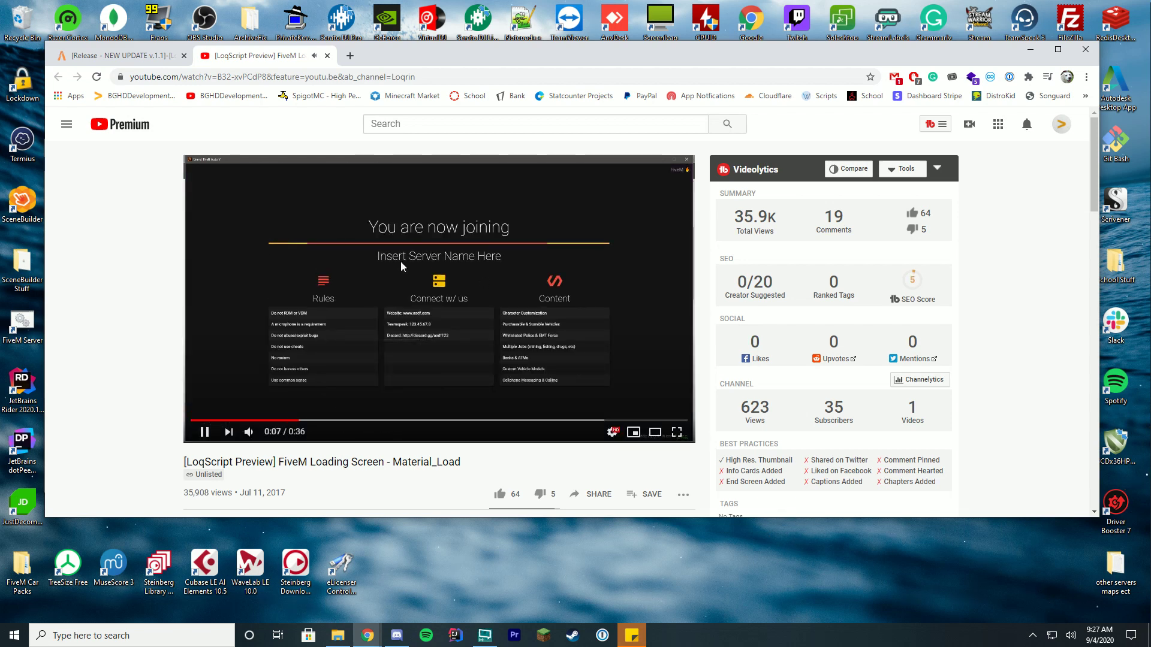
pyautogui.click(508, 259)
pyautogui.click(494, 262)
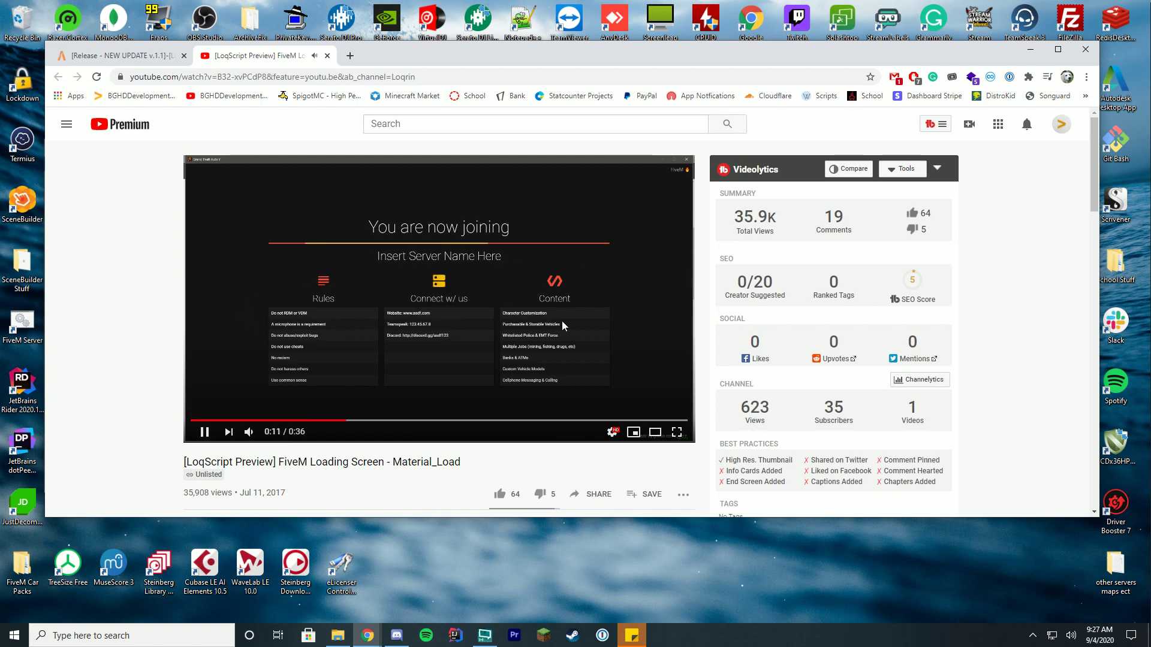
pyautogui.click(327, 56)
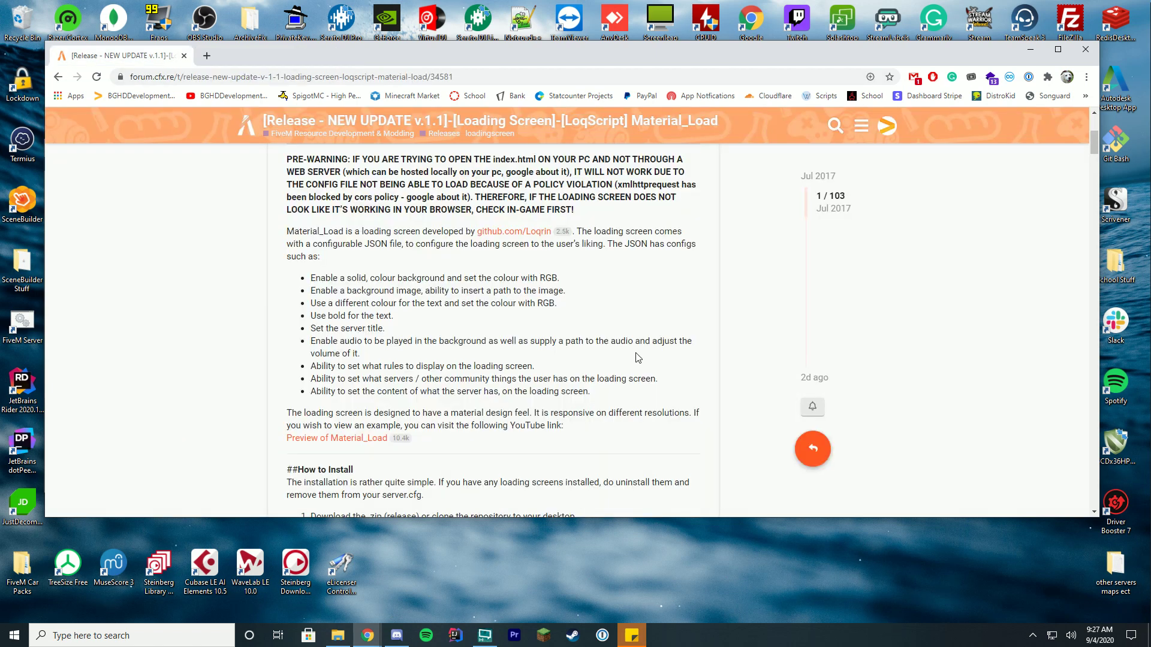
# Open the Material_Load GitHub repository from the forum post and download the v1.1 release source code as a zip
pyautogui.scroll(-3, 713, 377)
pyautogui.scroll(-2, 712, 376)
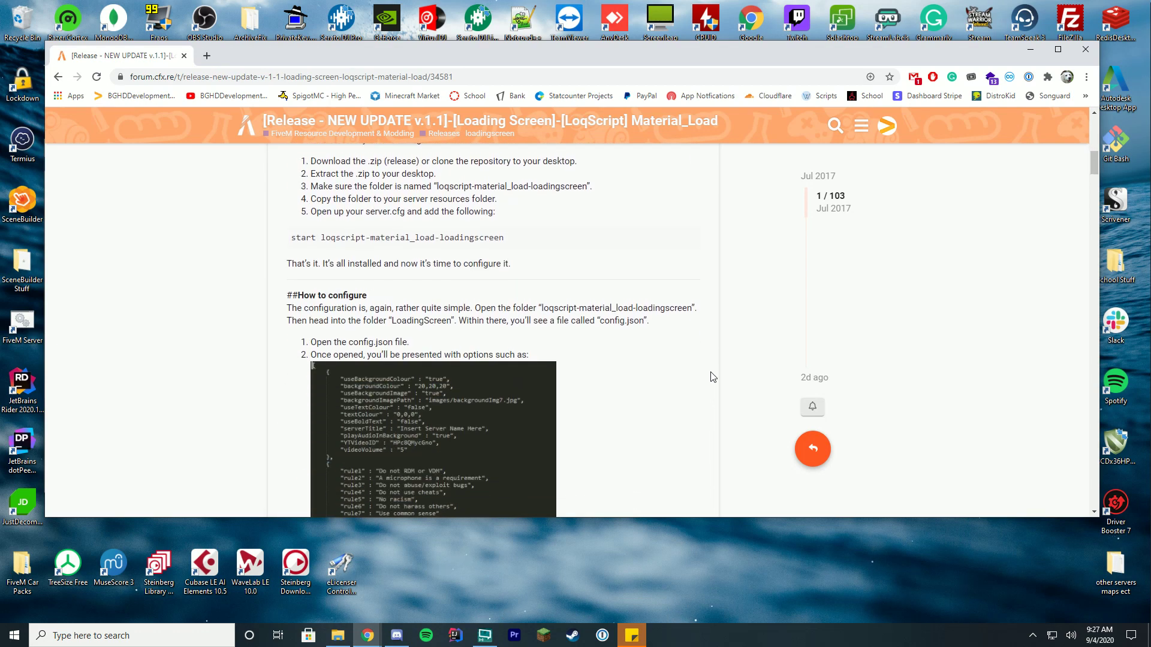
pyautogui.scroll(-15, 712, 376)
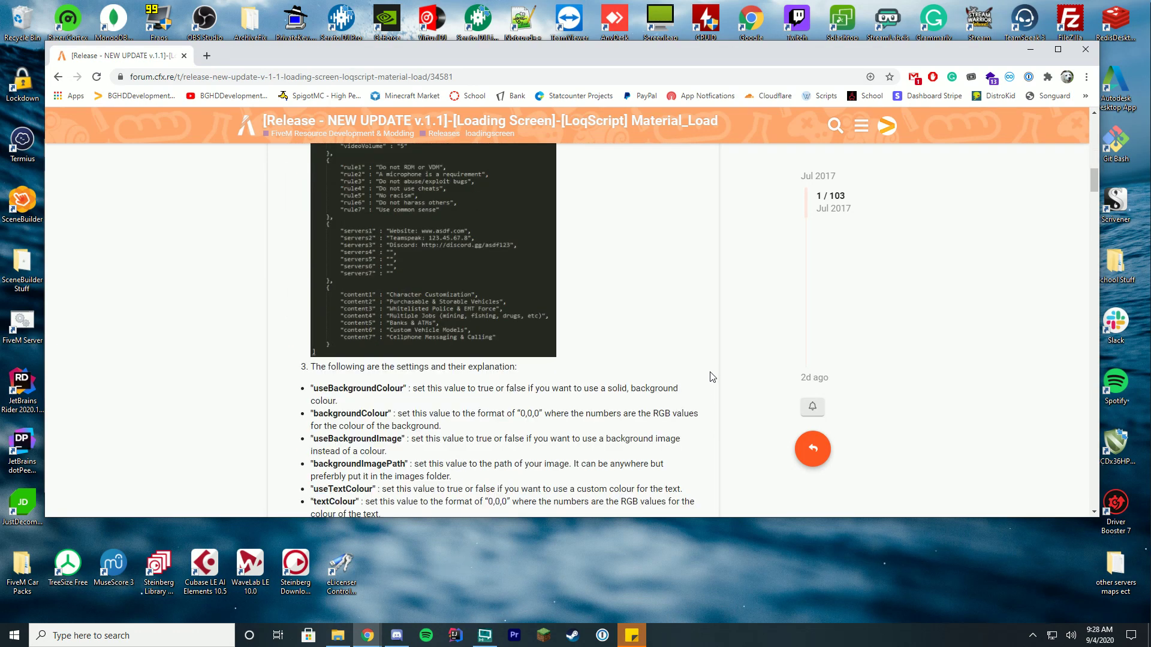
pyautogui.scroll(20, 712, 376)
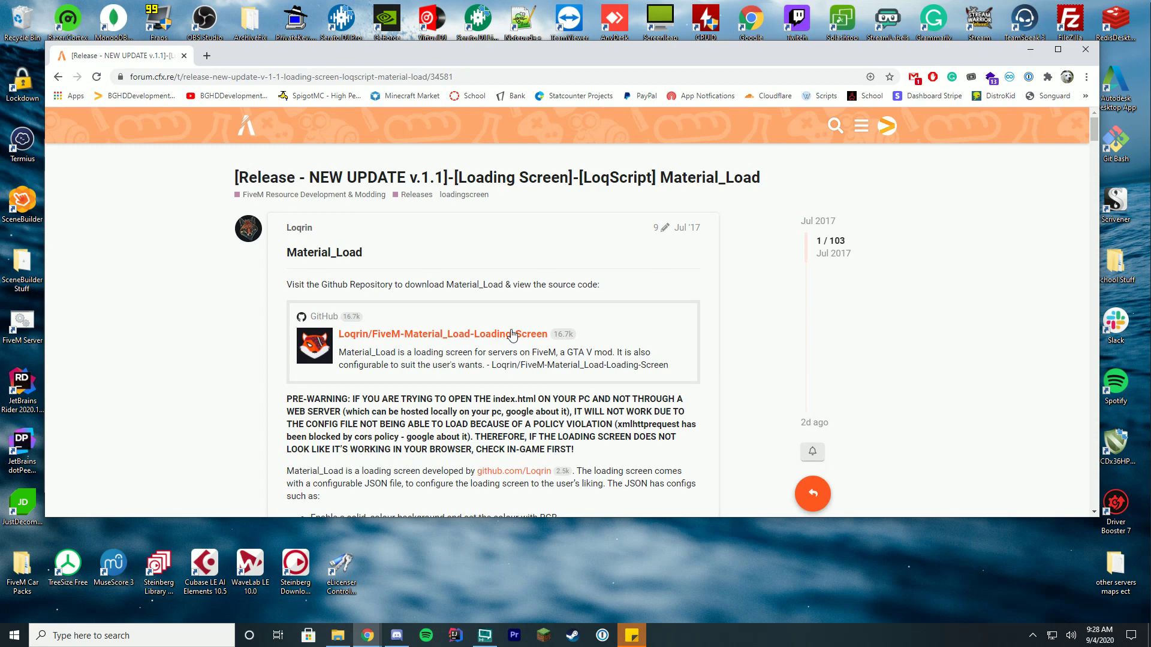
pyautogui.middleClick(513, 335)
pyautogui.click(250, 56)
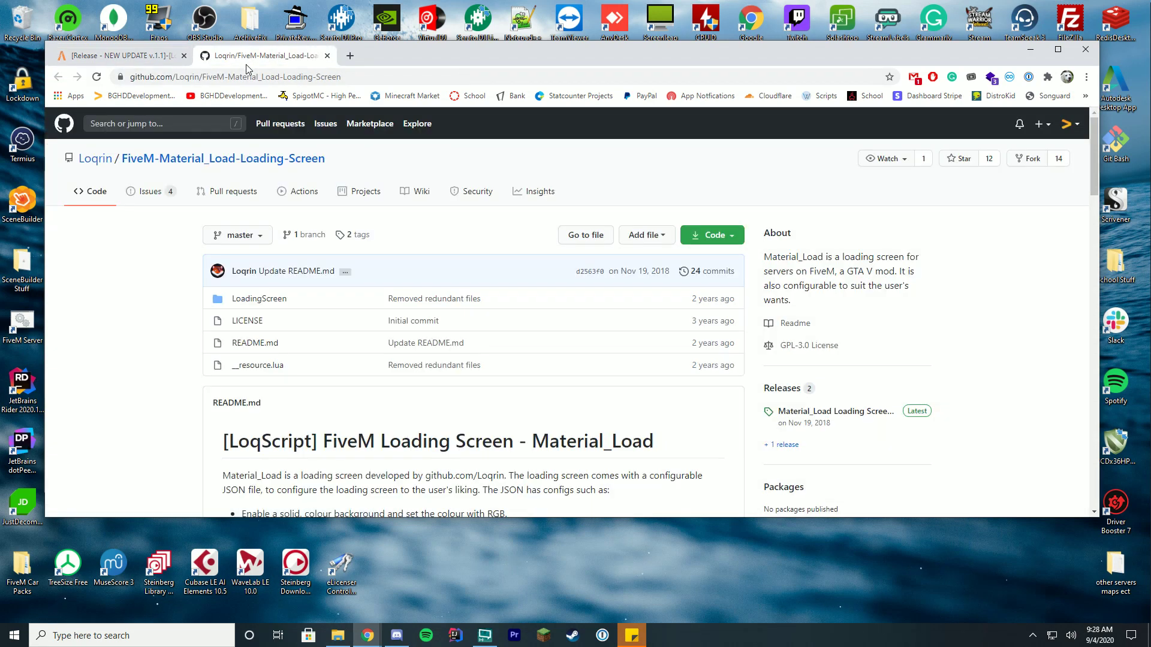
pyautogui.click(824, 422)
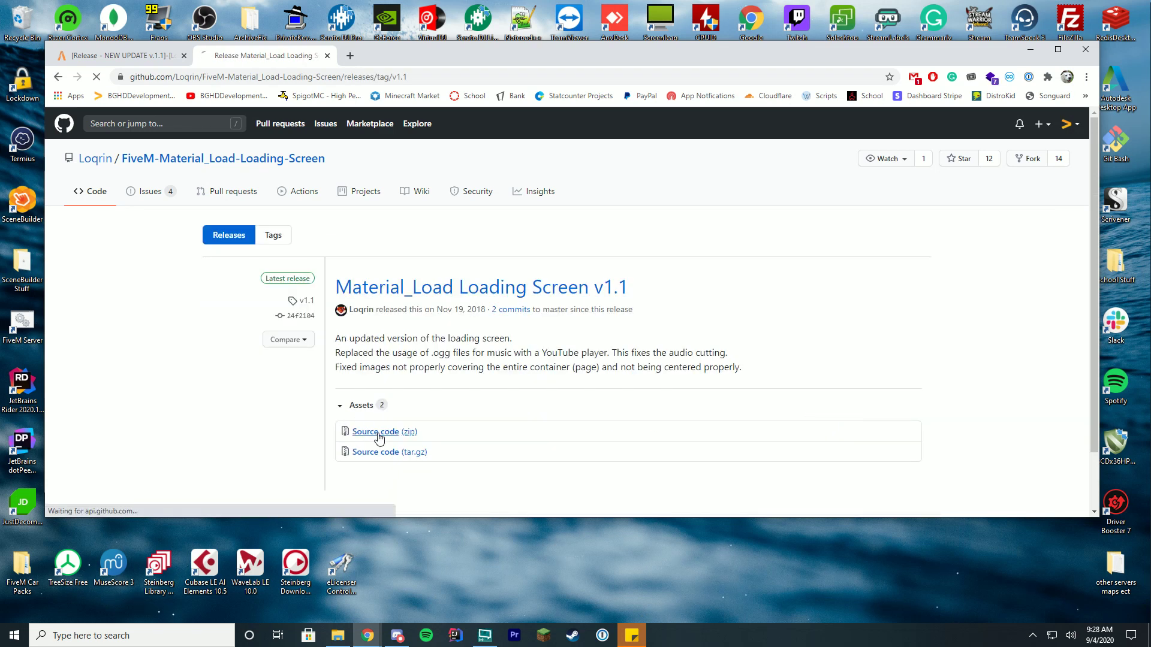
pyautogui.click(375, 432)
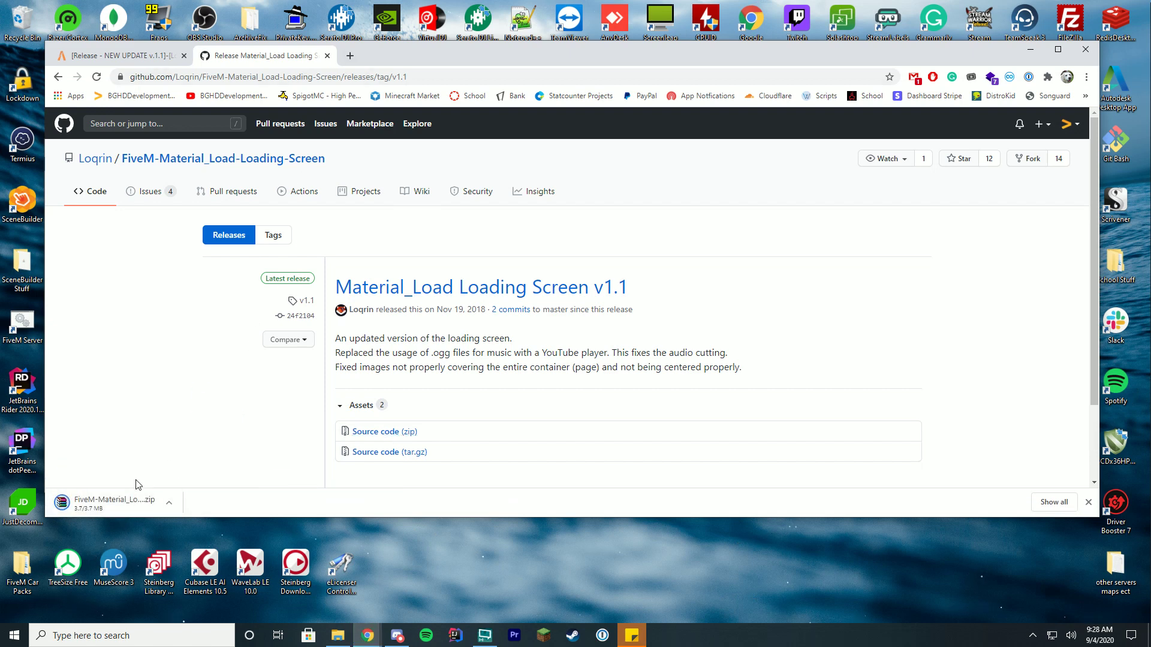
# Open the downloaded zip in WinRAR and inspect the release folder and its LoadingScreen subfolder
pyautogui.click(121, 490)
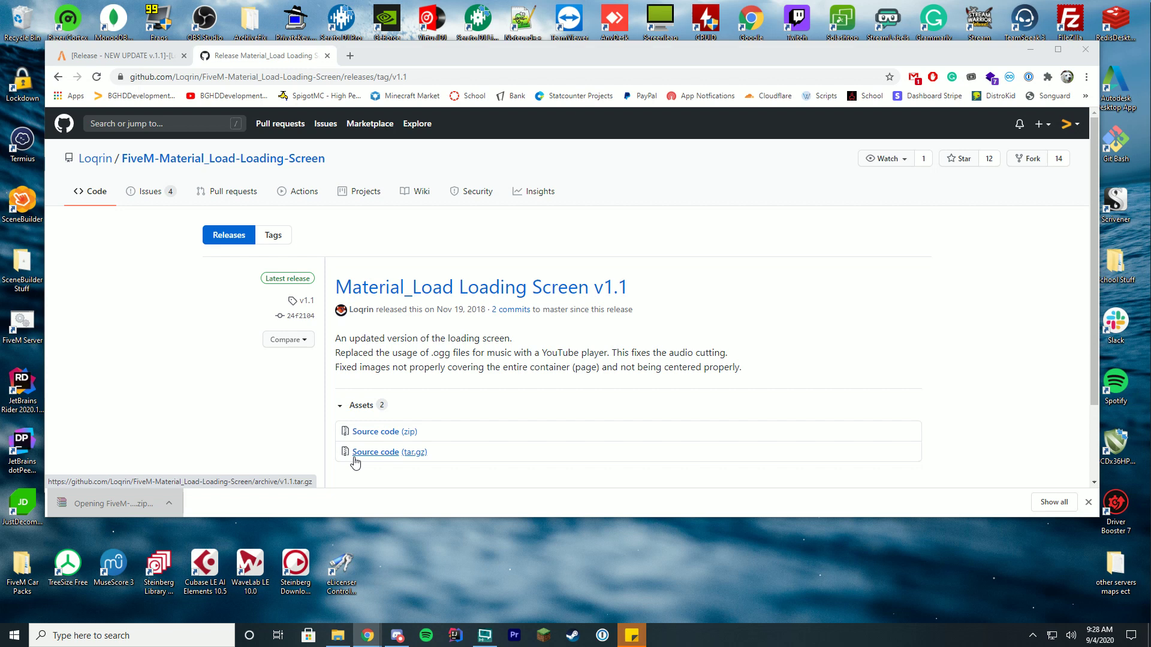
pyautogui.moveTo(797, 116); pyautogui.dragTo(478, 122)
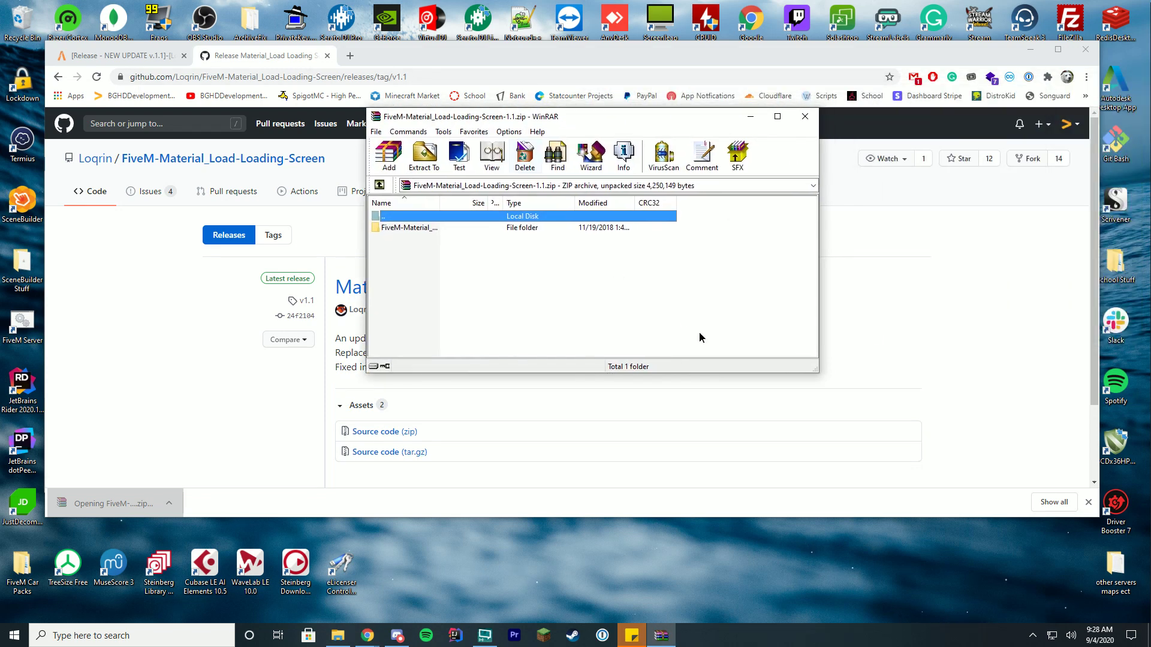
pyautogui.doubleClick(398, 229)
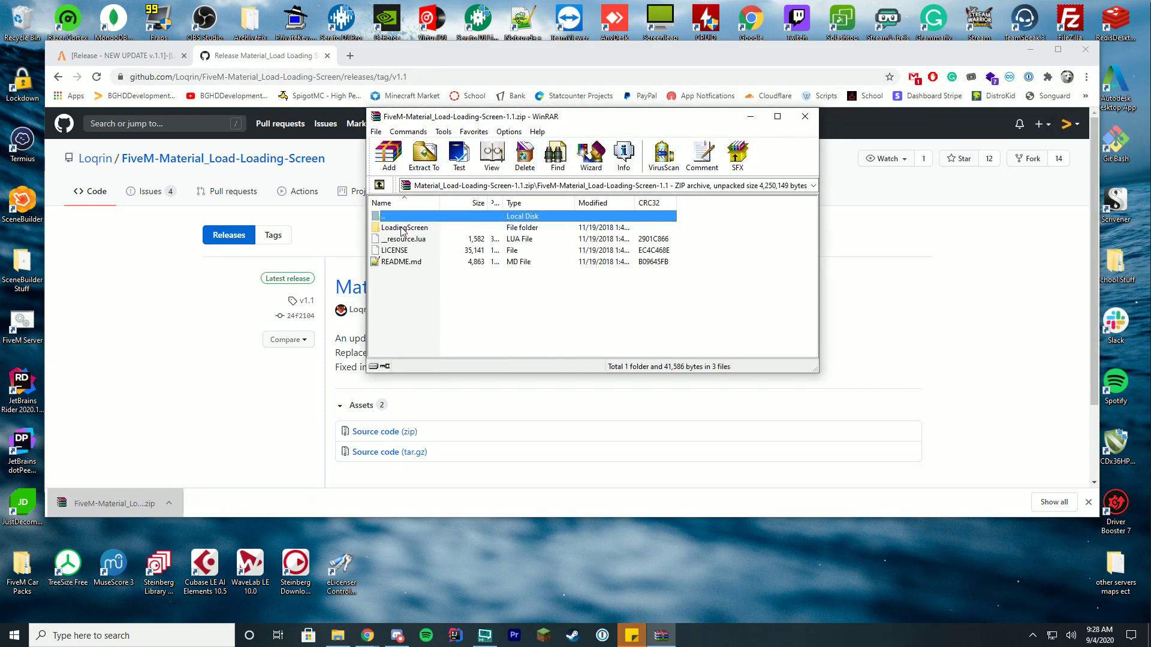
pyautogui.doubleClick(417, 230)
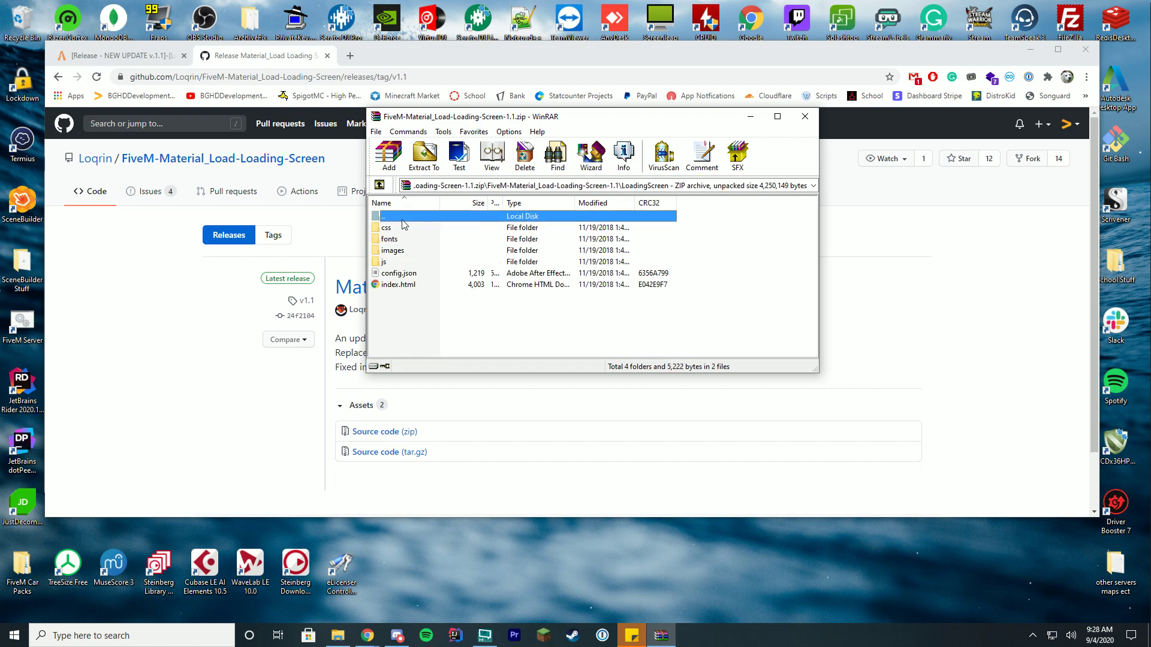
pyautogui.doubleClick(391, 218)
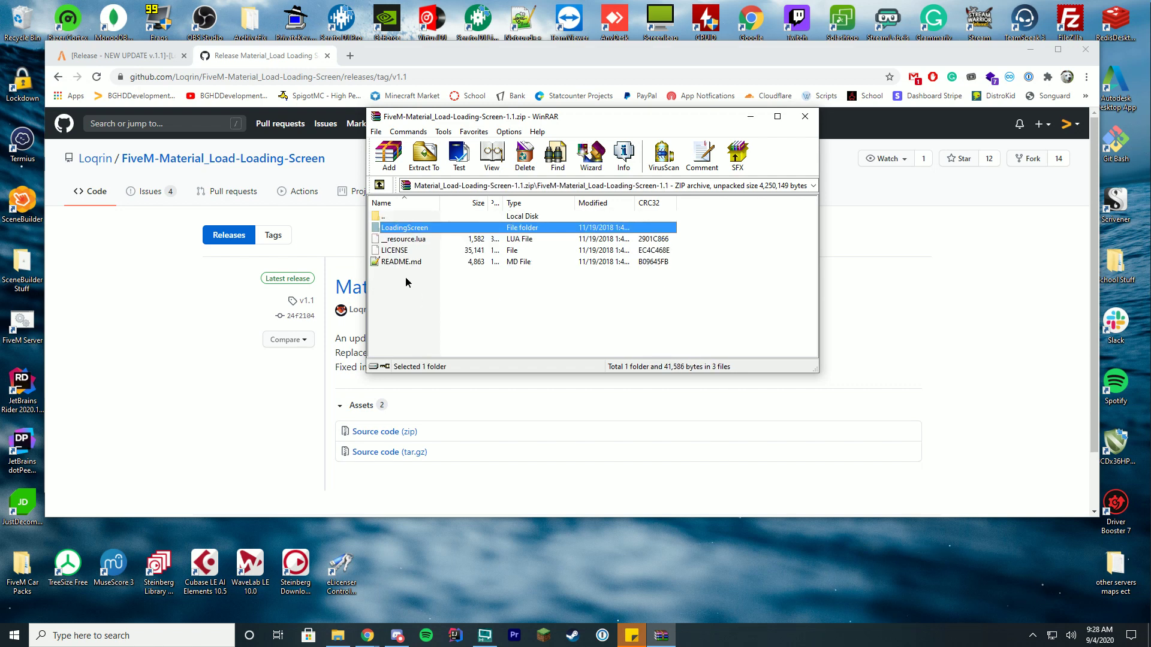
pyautogui.click(409, 239)
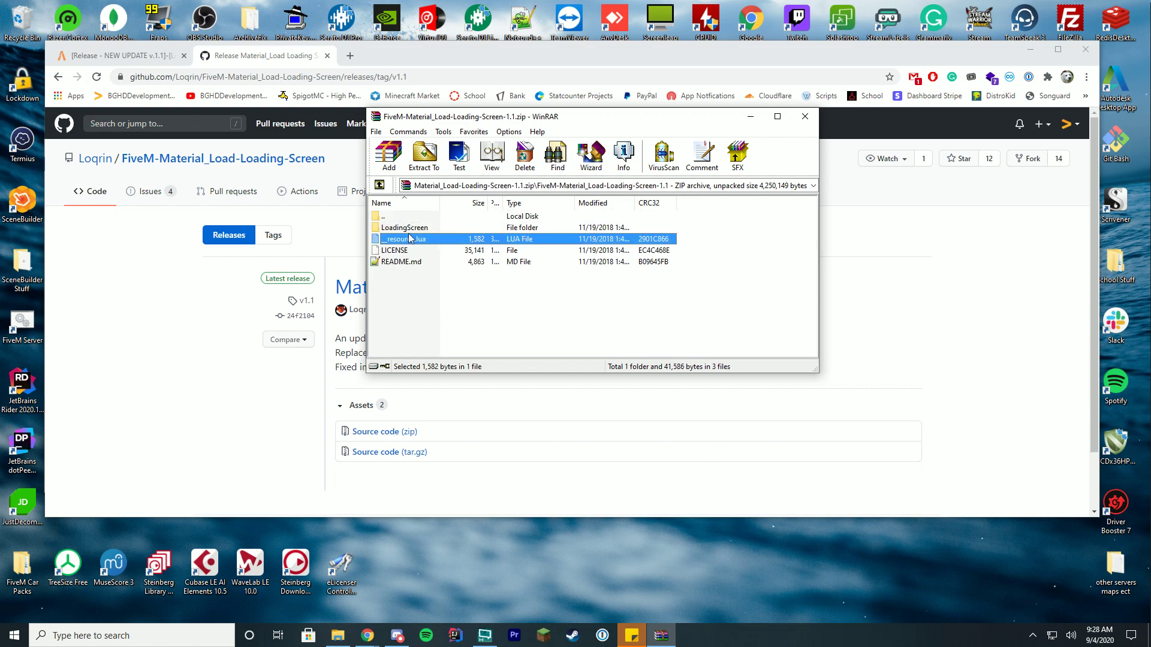
pyautogui.doubleClick(408, 228)
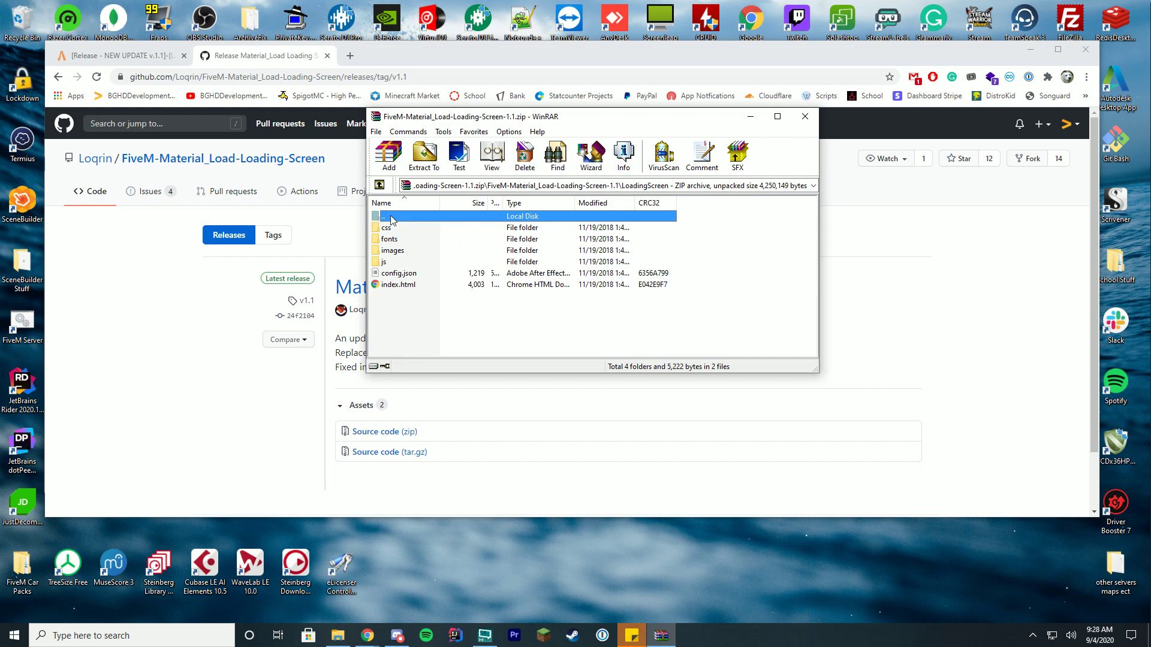
pyautogui.doubleClick(391, 217)
pyautogui.moveTo(506, 116); pyautogui.dragTo(730, 133)
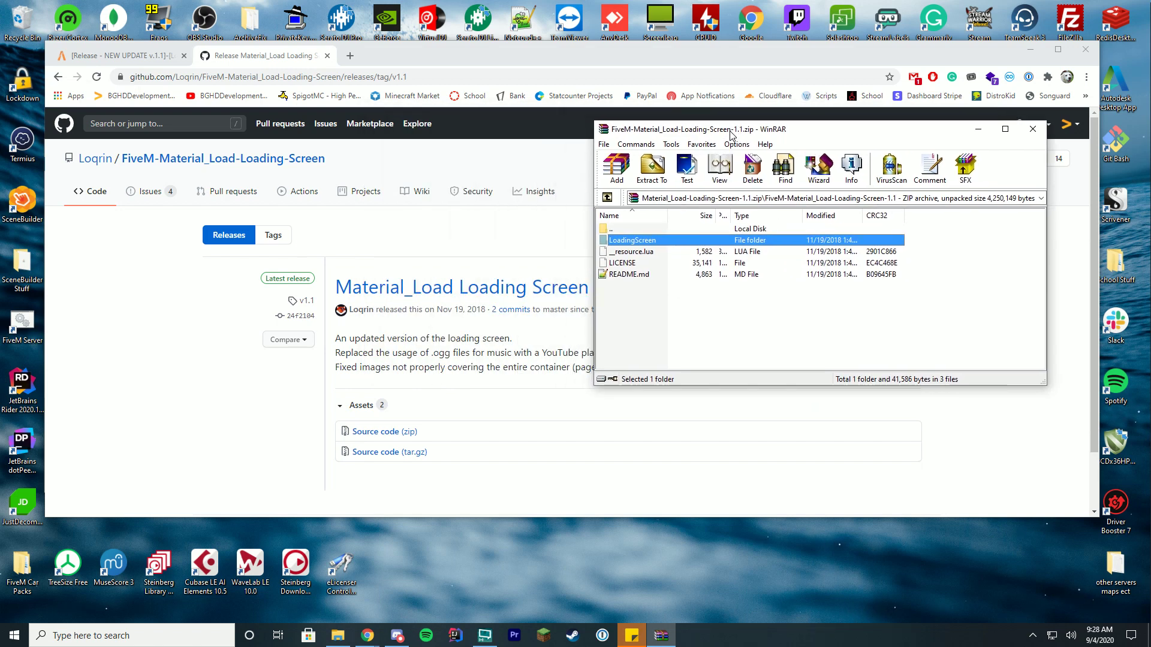
# Copy the required folder name "loqscript-material_load-loadingscreen" from the forum post's installation instructions
pyautogui.click(120, 55)
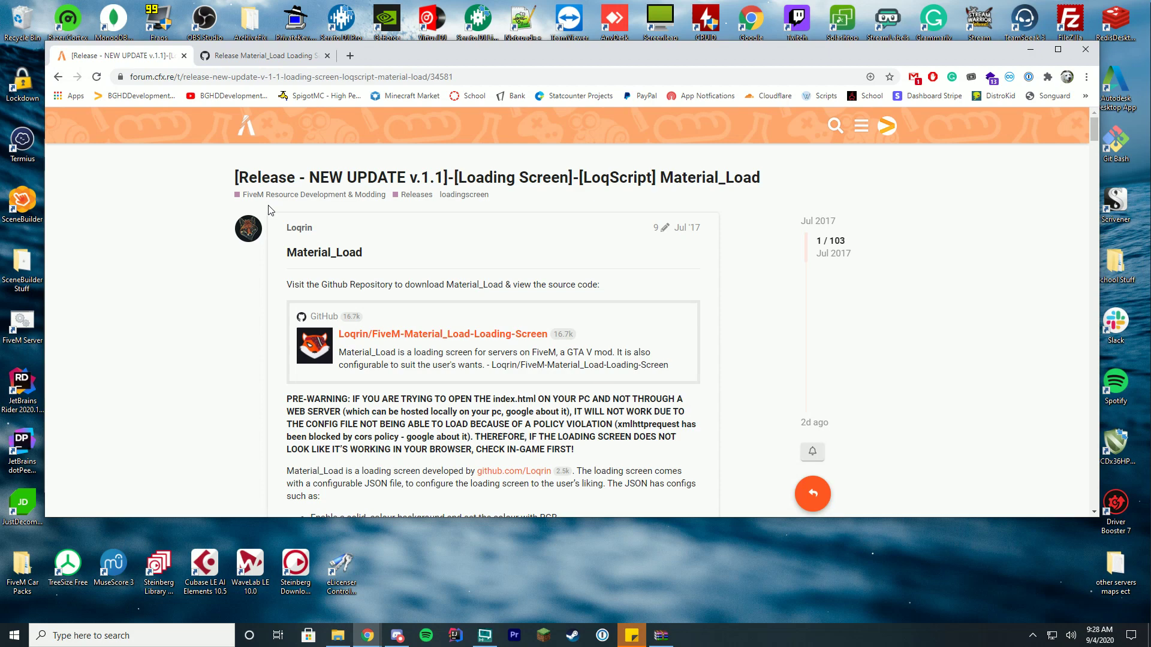
pyautogui.scroll(-10, 553, 332)
pyautogui.scroll(-1, 552, 333)
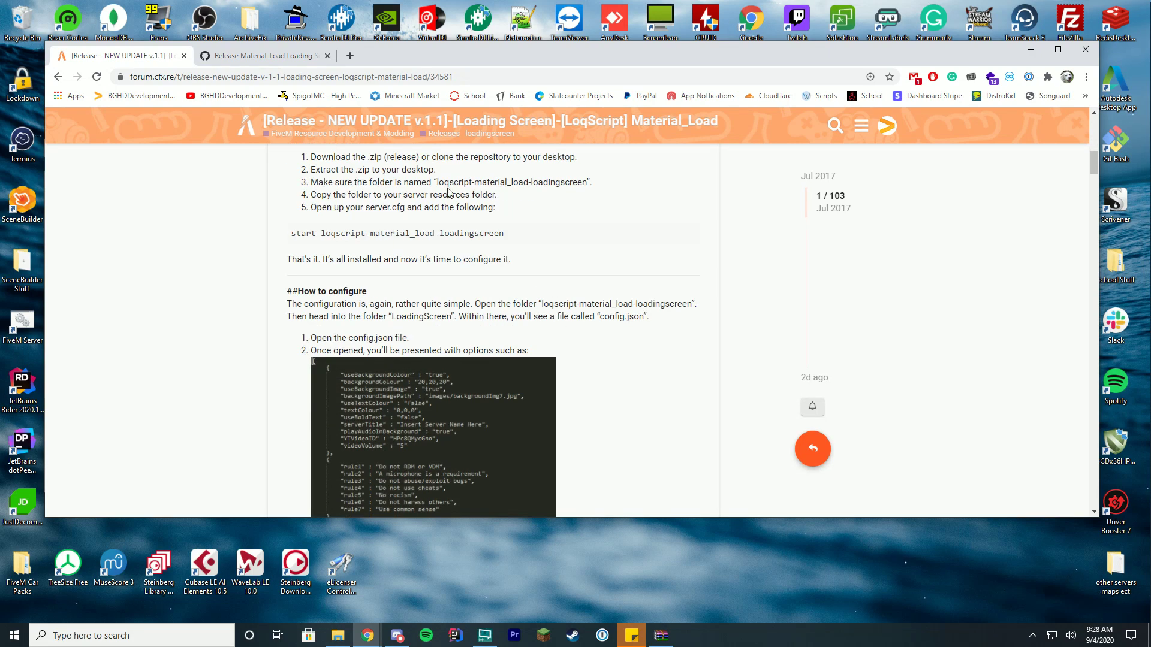
pyautogui.moveTo(437, 182); pyautogui.dragTo(589, 186)
pyautogui.rightClick(468, 187)
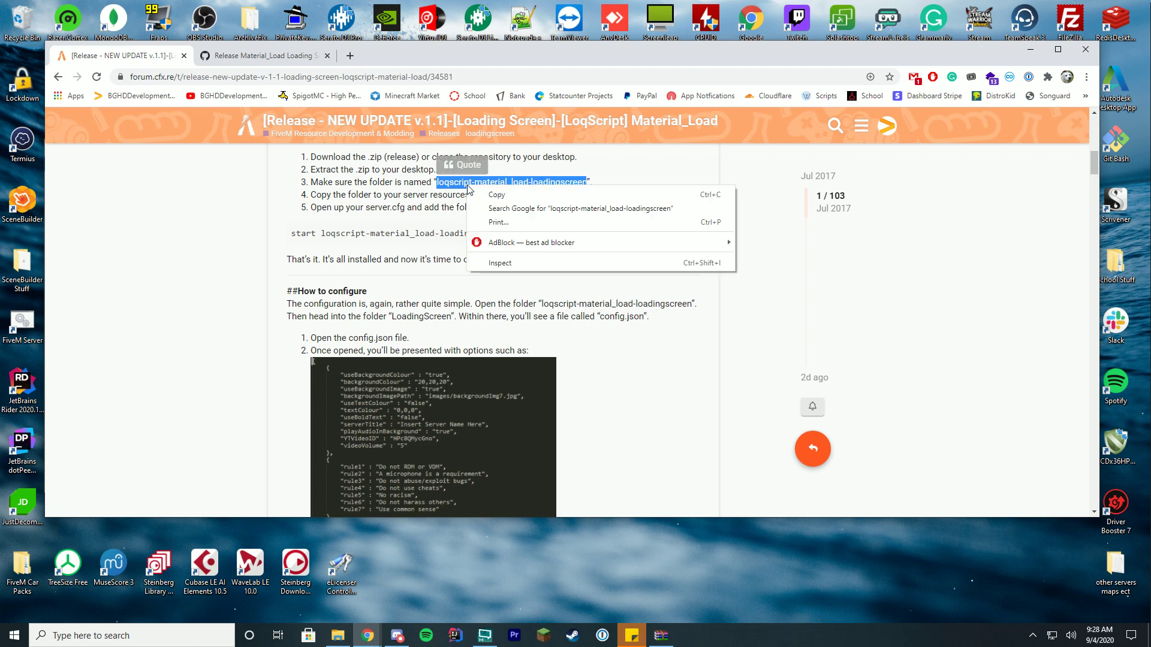
pyautogui.click(473, 192)
# Create a folder named "loqscript-material_load-loadingscreen" in the server's resources directory
pyautogui.hotkey('alt', 'Tab')
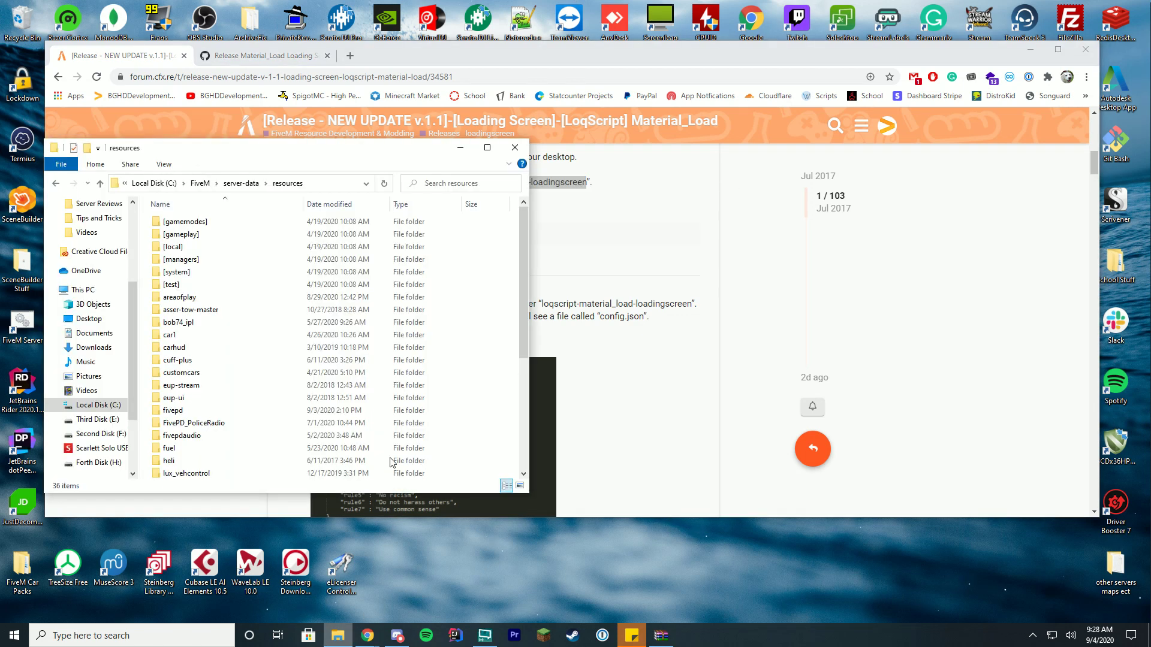
pyautogui.rightClick(504, 274)
pyautogui.moveTo(416, 470)
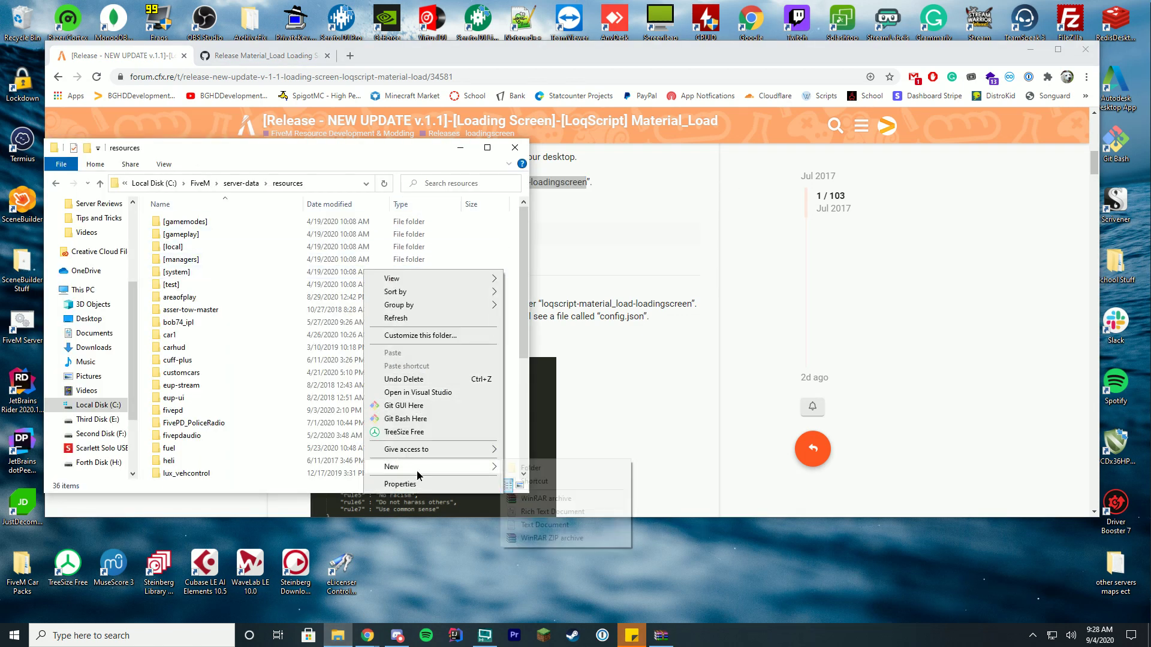
pyautogui.click(550, 467)
pyautogui.hotkey('ctrl', 'v')
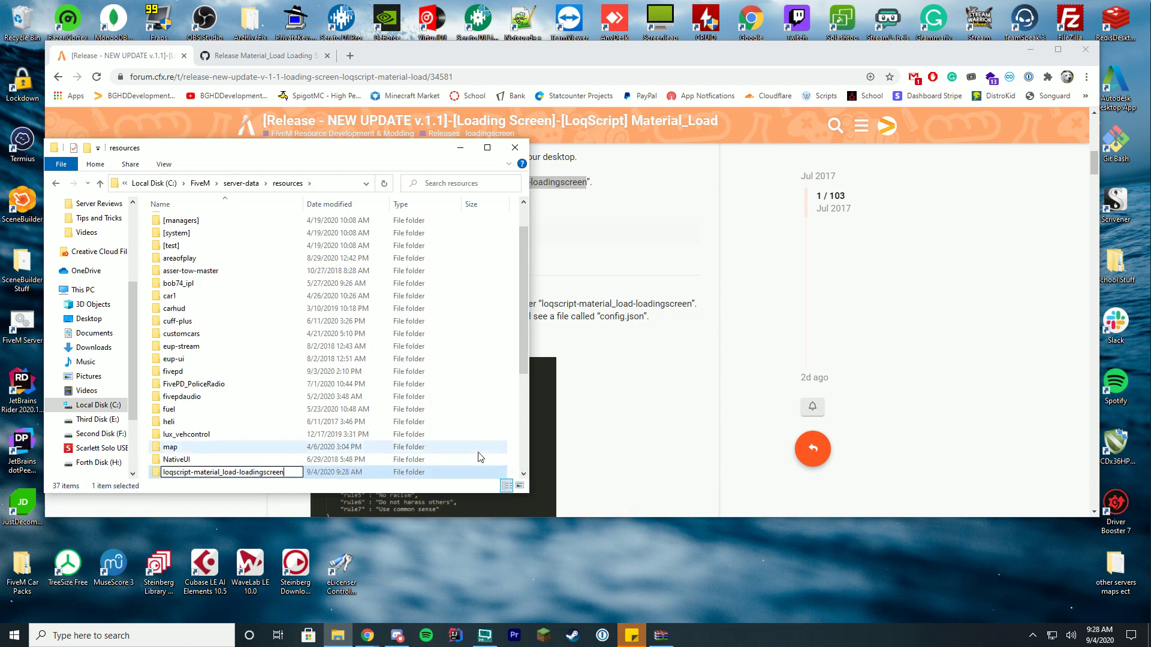
pyautogui.press('Return')
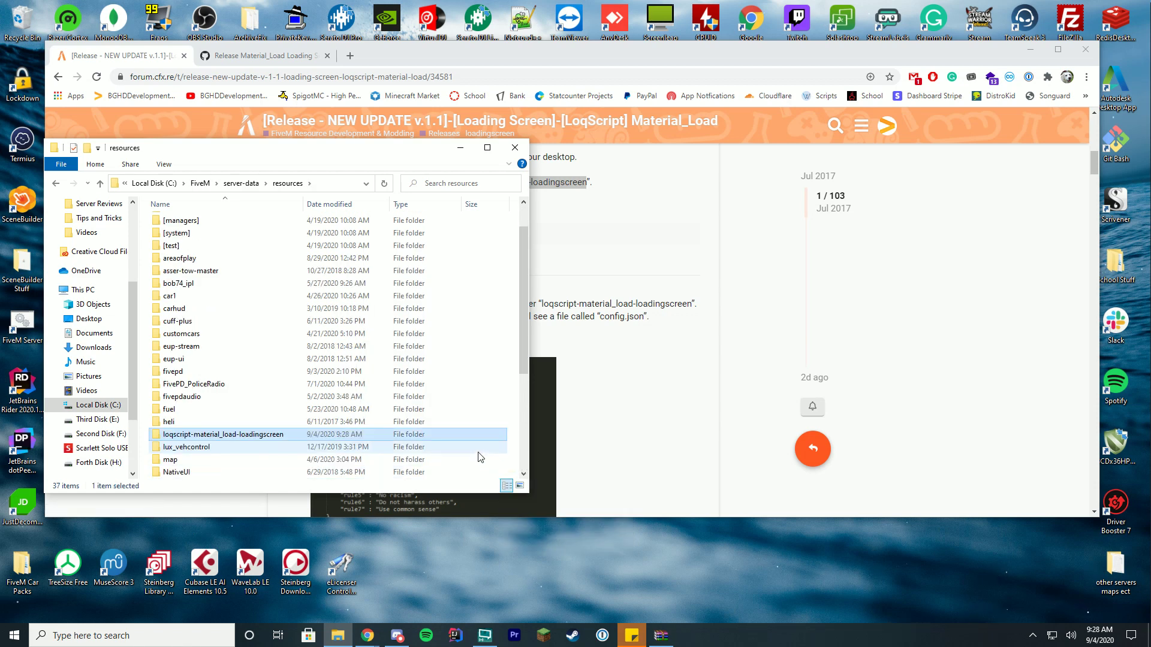
# Copy the LoadingScreen folder and __resource.lua from the WinRAR archive into the new resource folder, then close the archive
pyautogui.doubleClick(204, 435)
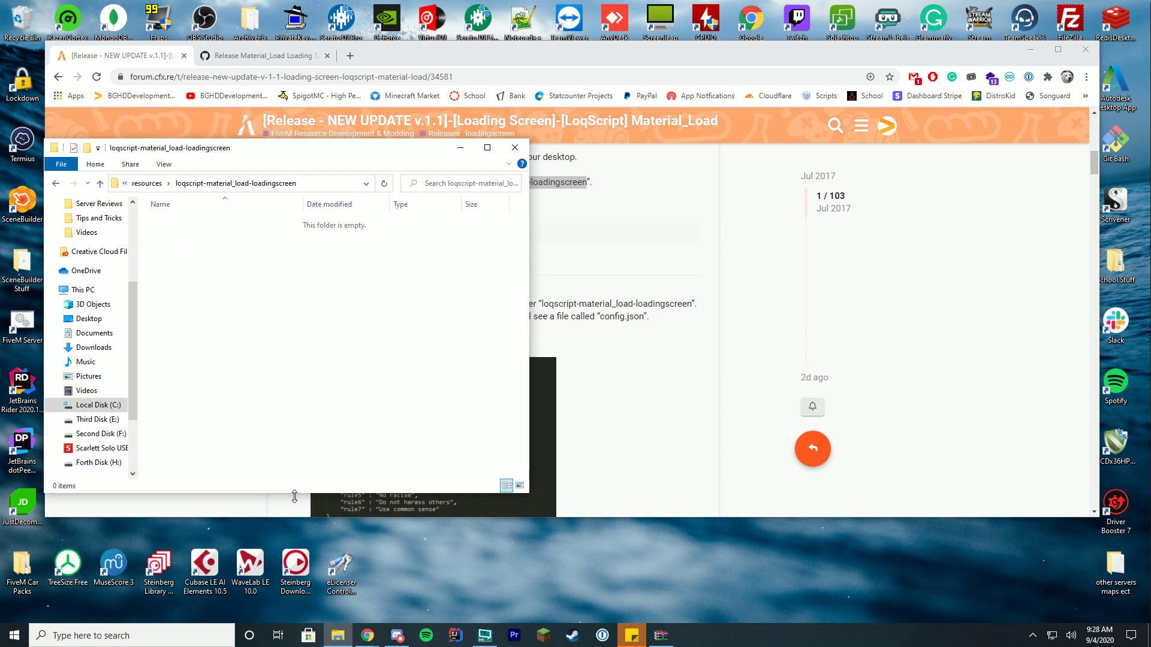
pyautogui.click(661, 635)
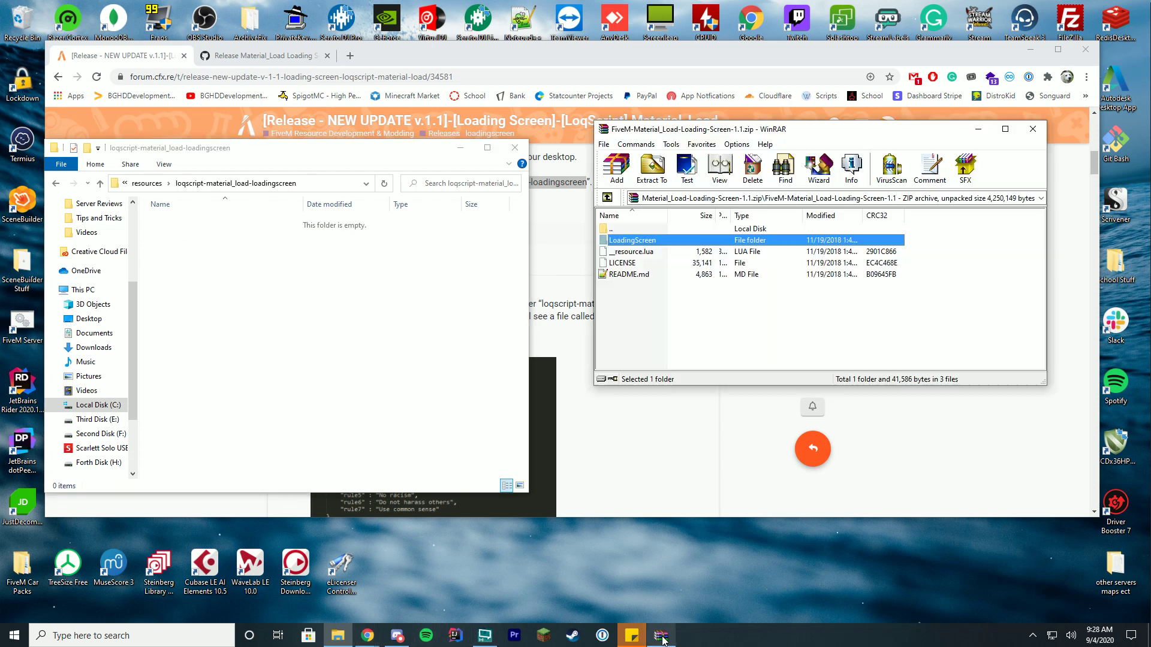
pyautogui.click(643, 252)
pyautogui.keyDown('shift'); pyautogui.click(658, 241); pyautogui.keyUp('shift')
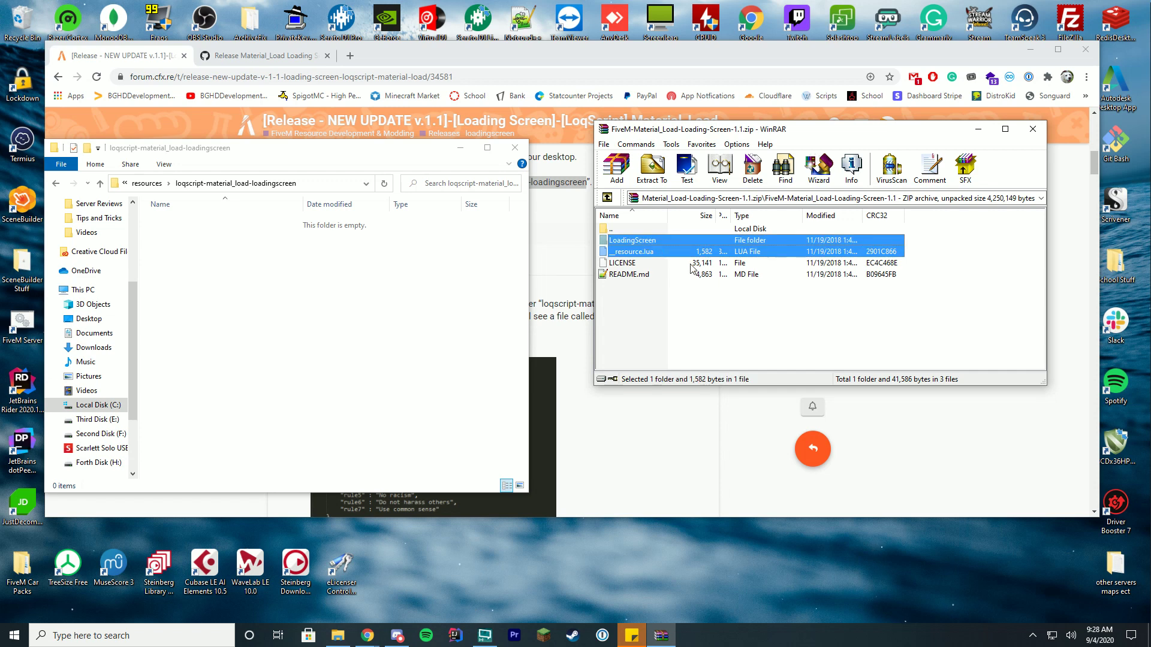
pyautogui.moveTo(658, 250); pyautogui.dragTo(373, 264)
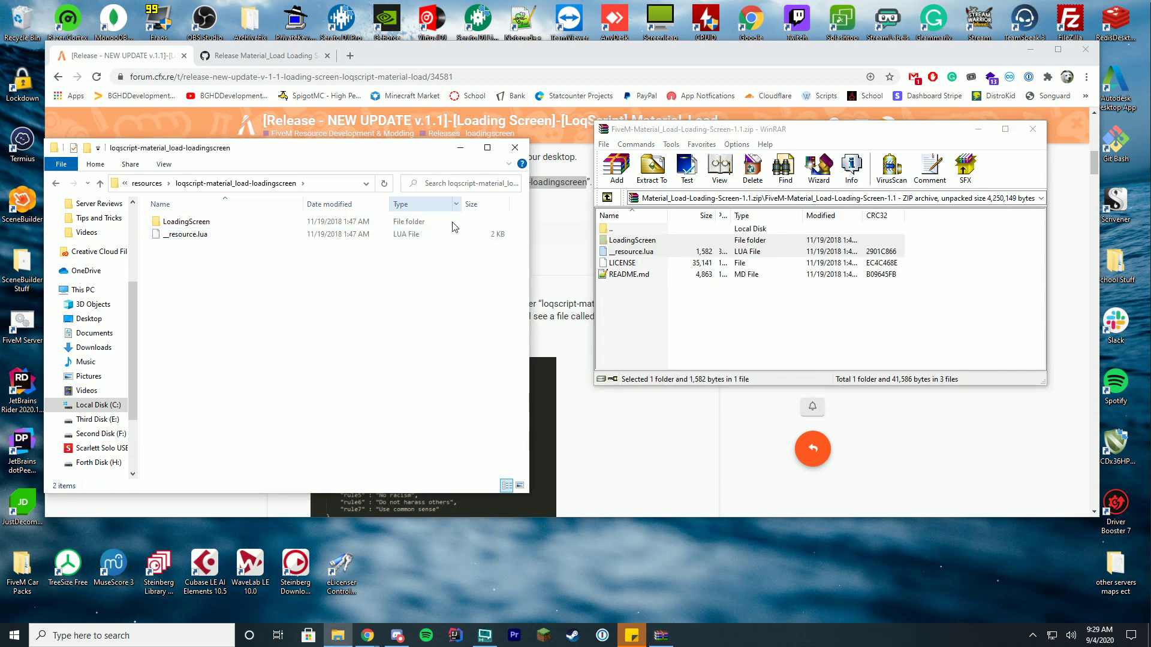
pyautogui.click(1033, 129)
# Go back to the server-data folder and open server.cfg in Notepad++
pyautogui.moveTo(499, 142); pyautogui.dragTo(866, 131)
pyautogui.click(515, 166)
pyautogui.click(609, 166)
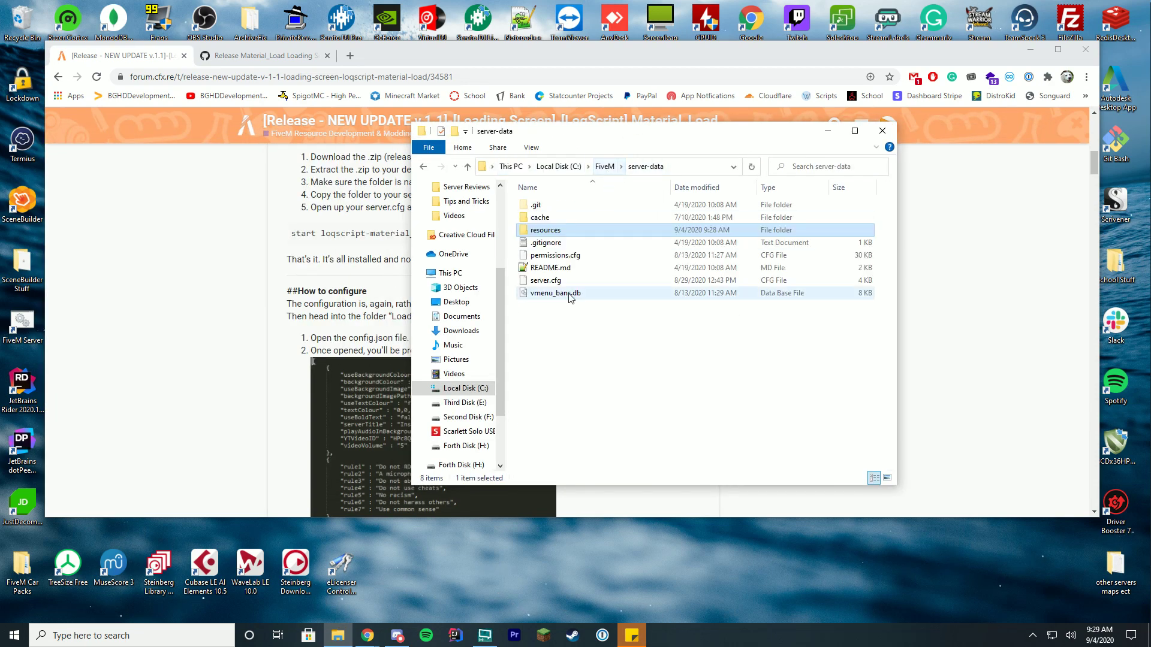
pyautogui.click(547, 280)
pyautogui.rightClick(551, 282)
pyautogui.click(413, 332)
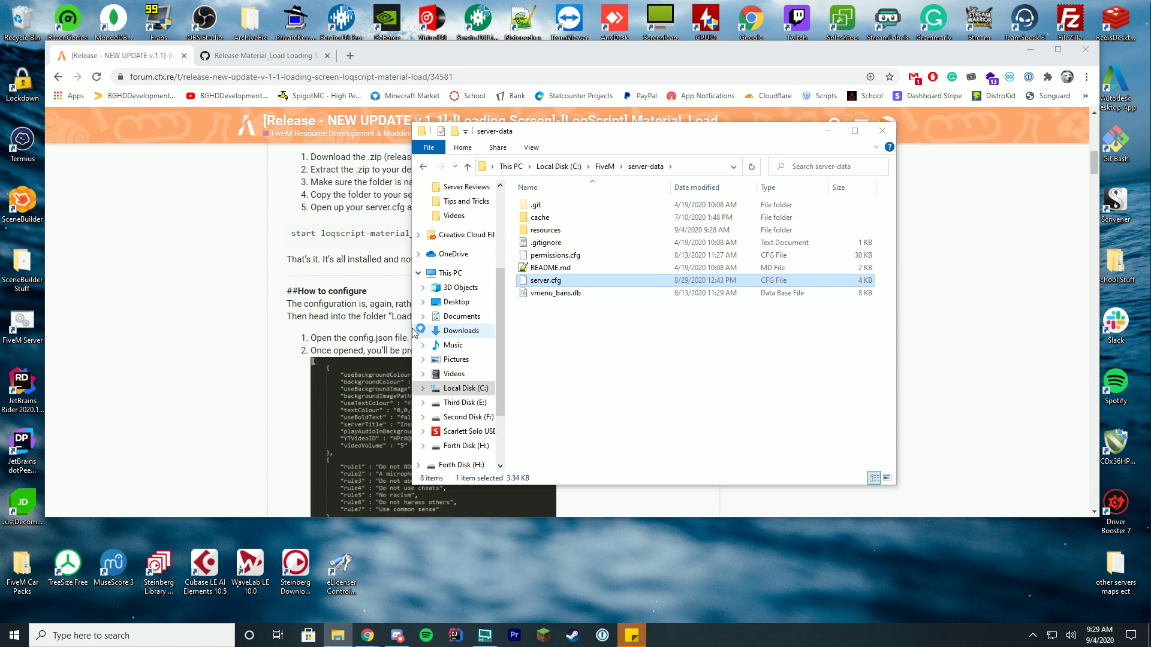
# Add the line "ensure loqscript-material_load-loadingscreen" below "ensure areaofplay" in server.cfg, save it and close the editor
pyautogui.press('Return')
pyautogui.write('ensure')
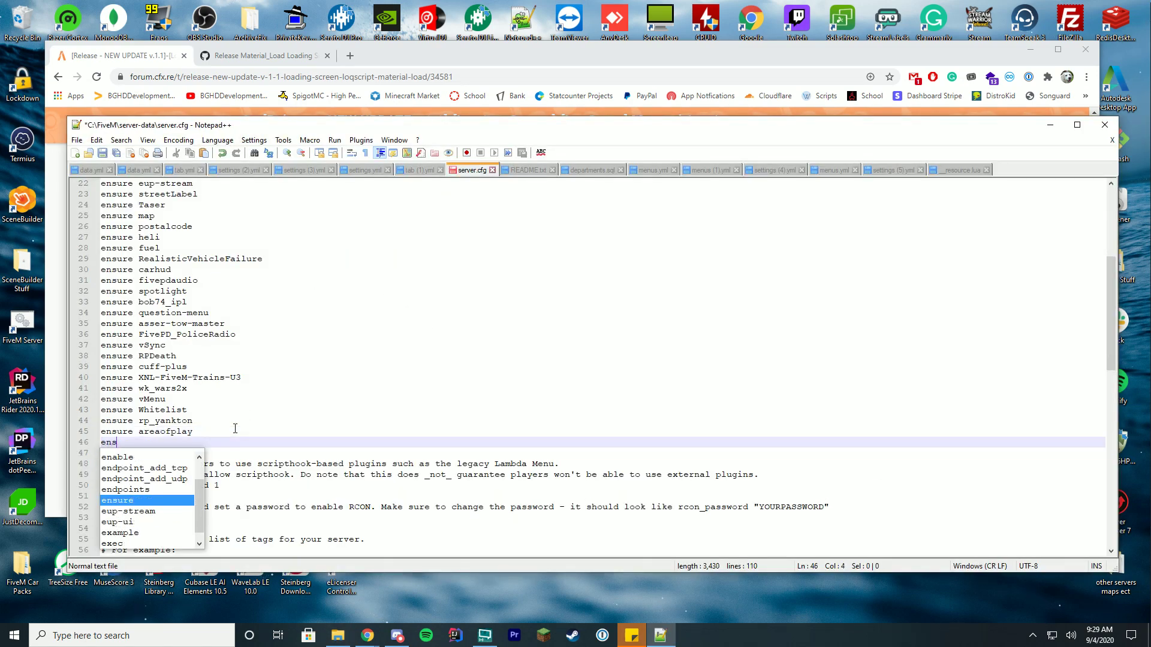
pyautogui.hotkey('ctrl', 'v')
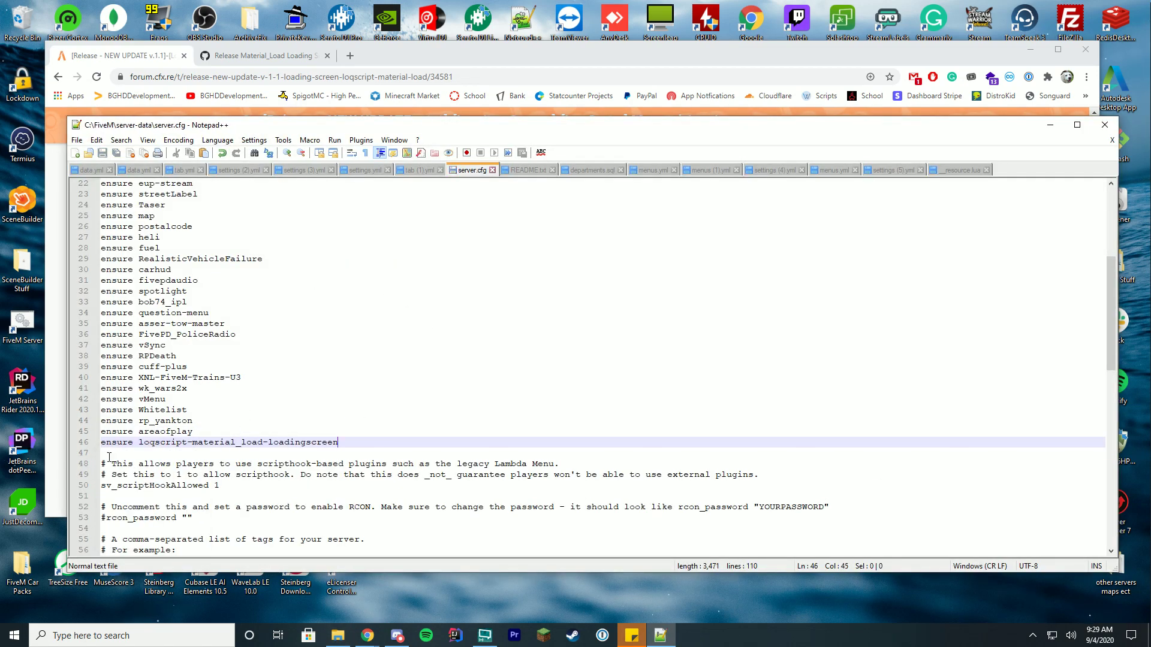
pyautogui.moveTo(139, 443); pyautogui.dragTo(371, 437)
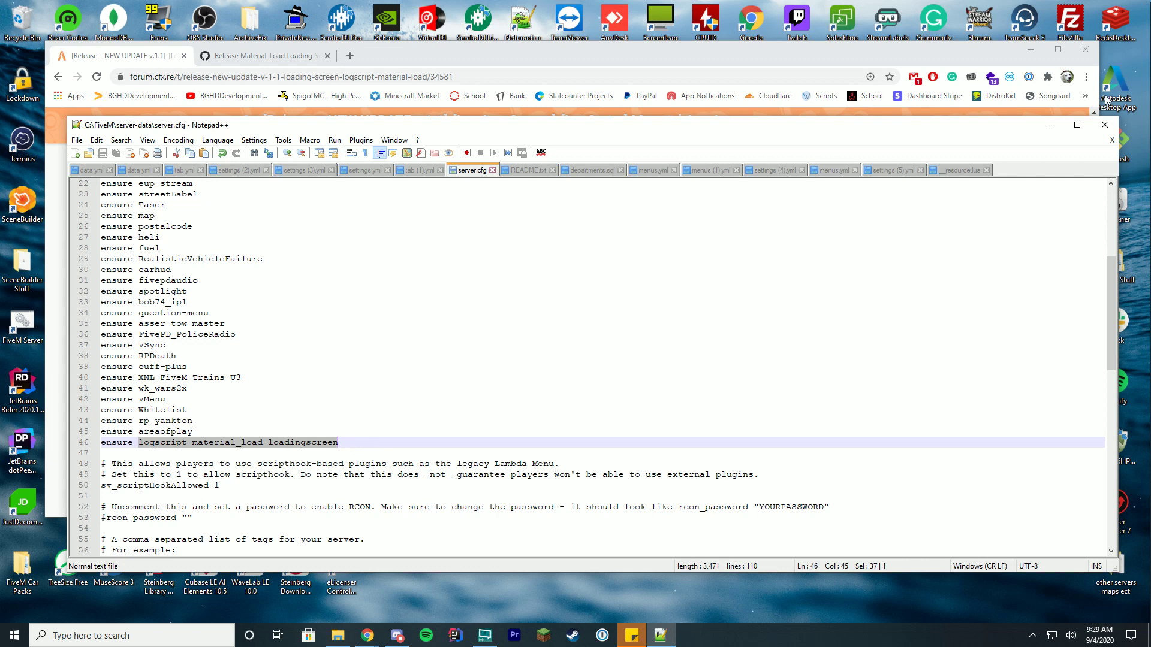
pyautogui.click(1105, 124)
# Check the start line and the config.json configuration instructions in the forum post
pyautogui.click(404, 191)
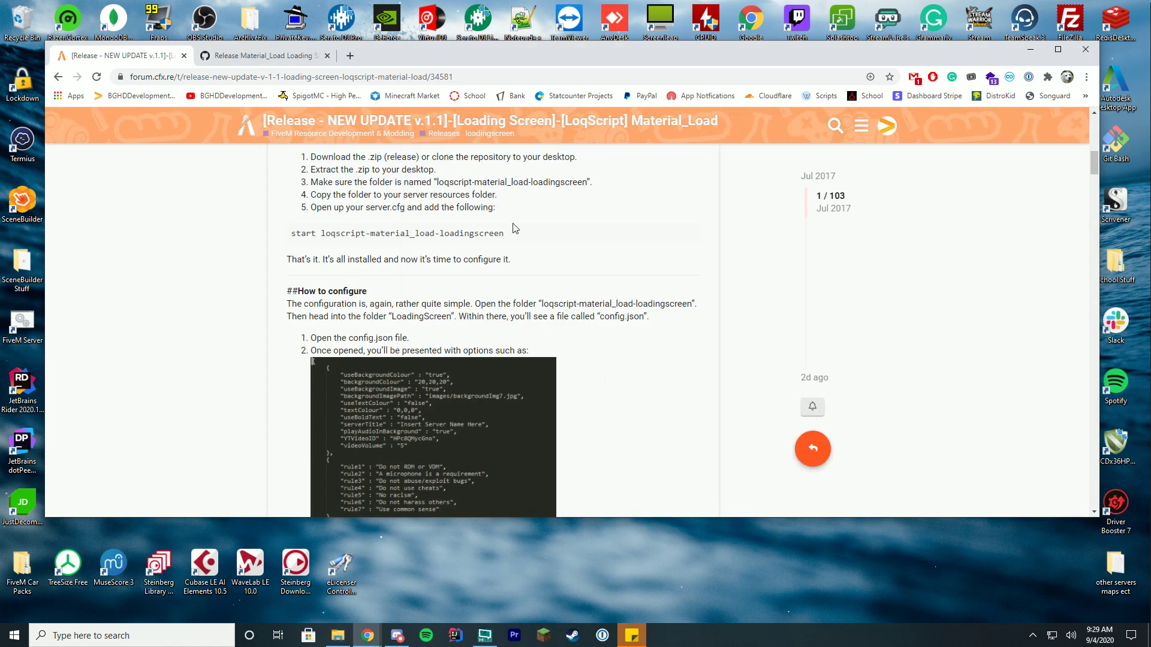
pyautogui.moveTo(513, 228); pyautogui.dragTo(390, 240)
pyautogui.click(528, 238)
pyautogui.scroll(1, 663, 442)
pyautogui.scroll(-1, 673, 452)
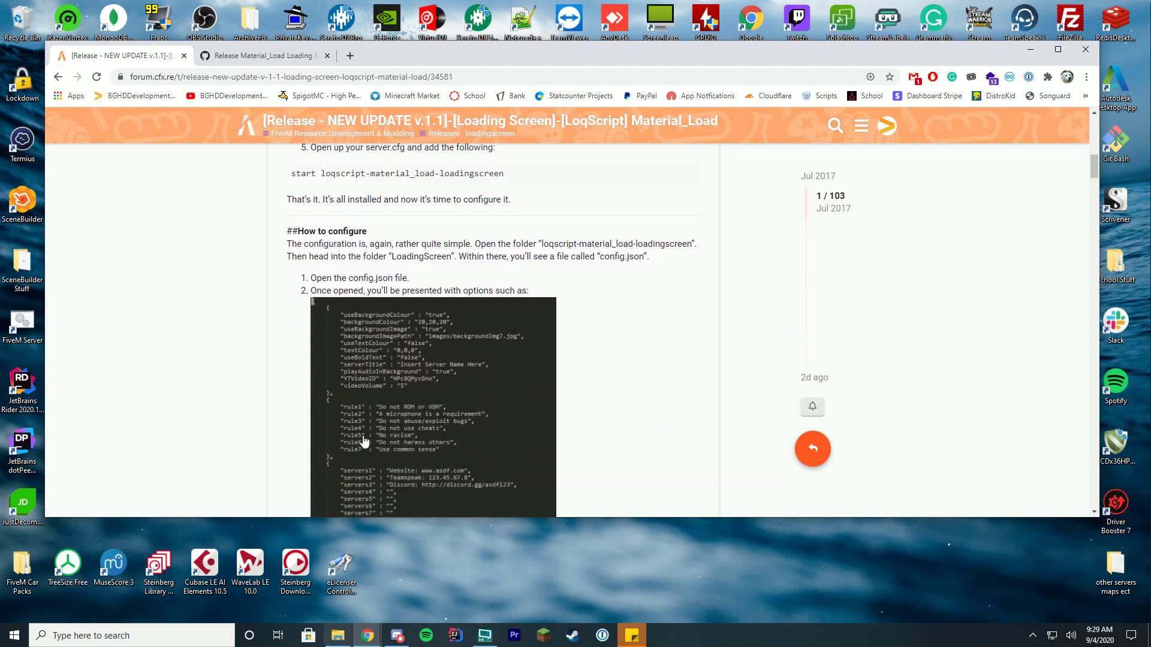
pyautogui.scroll(-3, 365, 443)
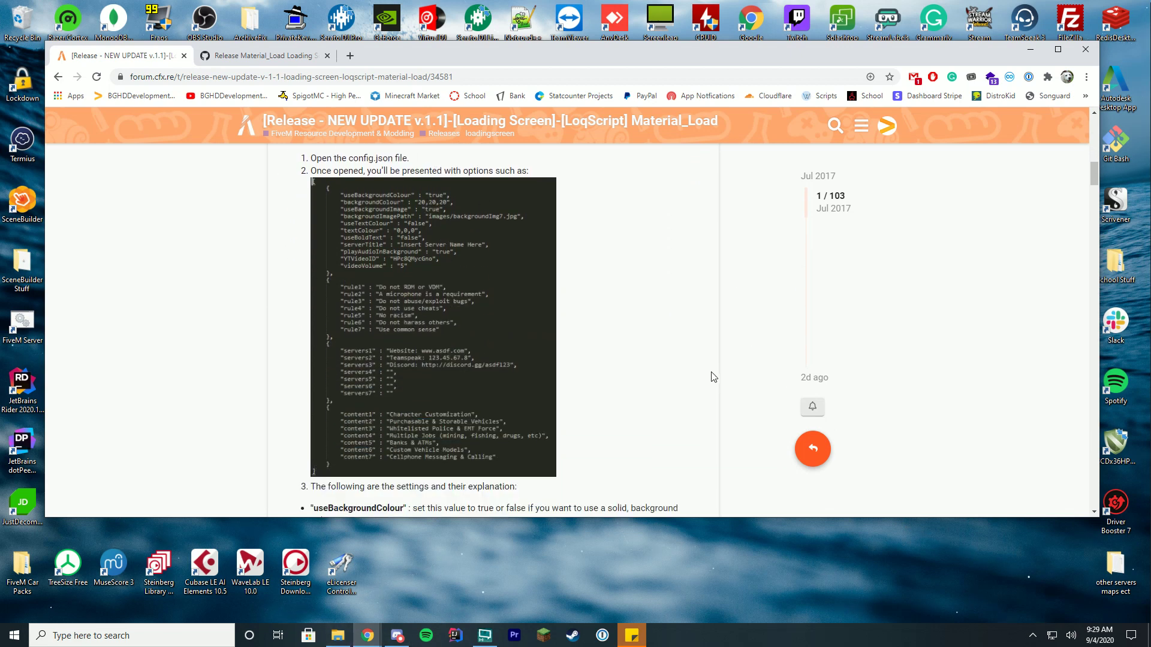
# Open config.json from the new resource's LoadingScreen folder in Notepad++
pyautogui.click(338, 636)
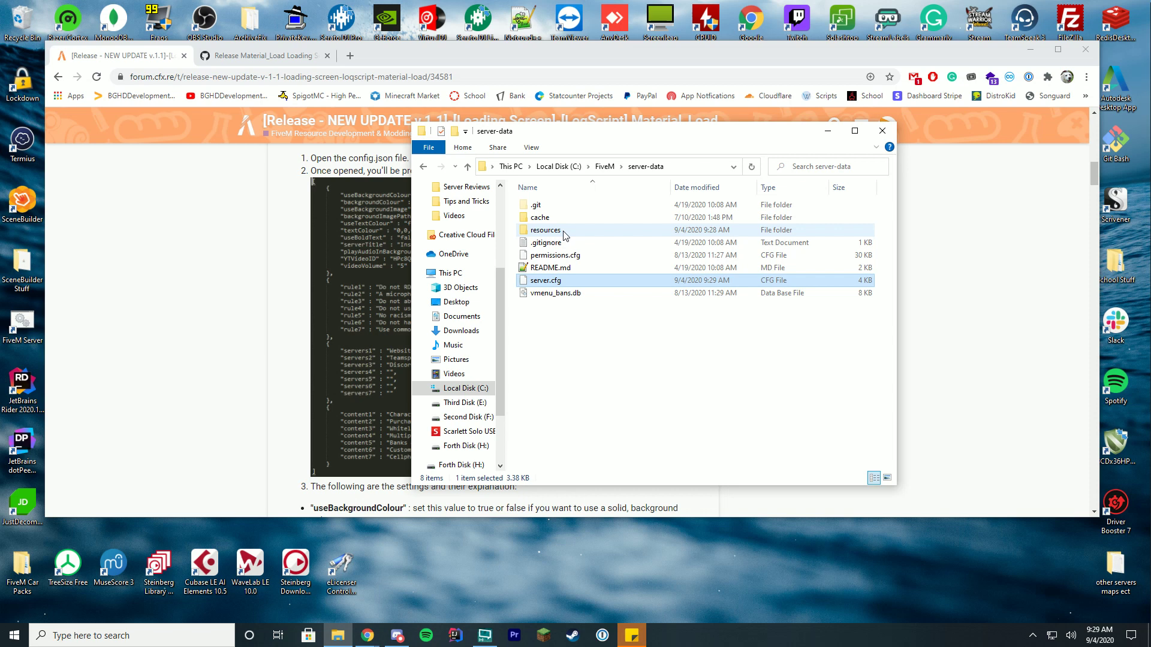
pyautogui.scroll(-5, 663, 324)
pyautogui.doubleClick(623, 266)
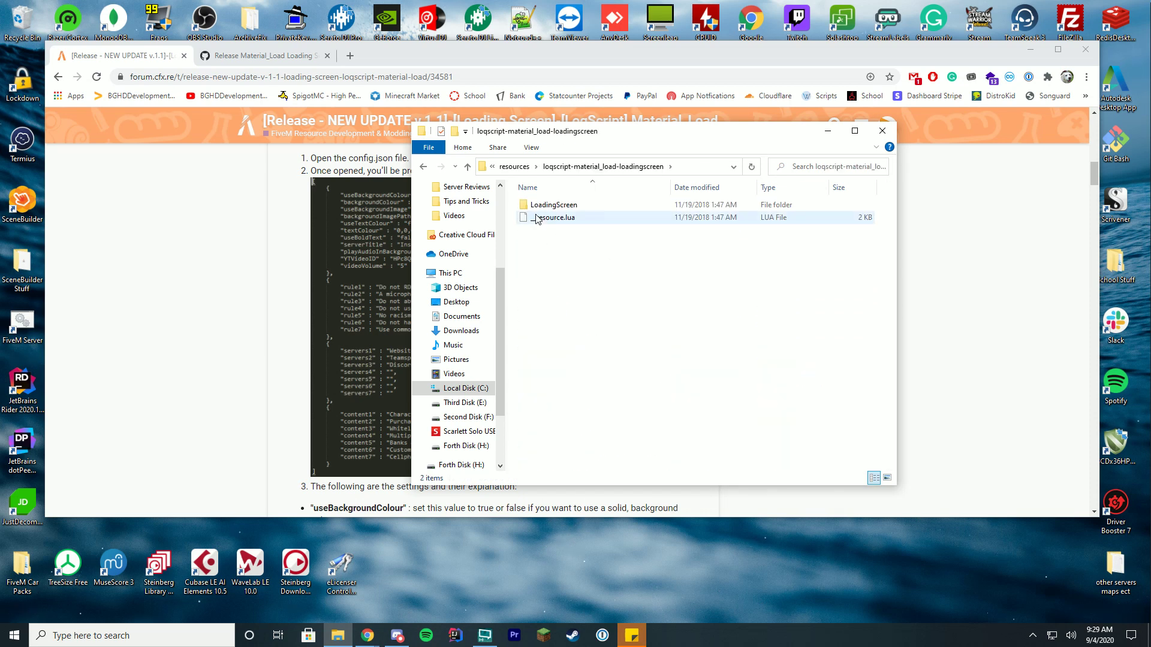
pyautogui.doubleClick(542, 206)
pyautogui.rightClick(545, 256)
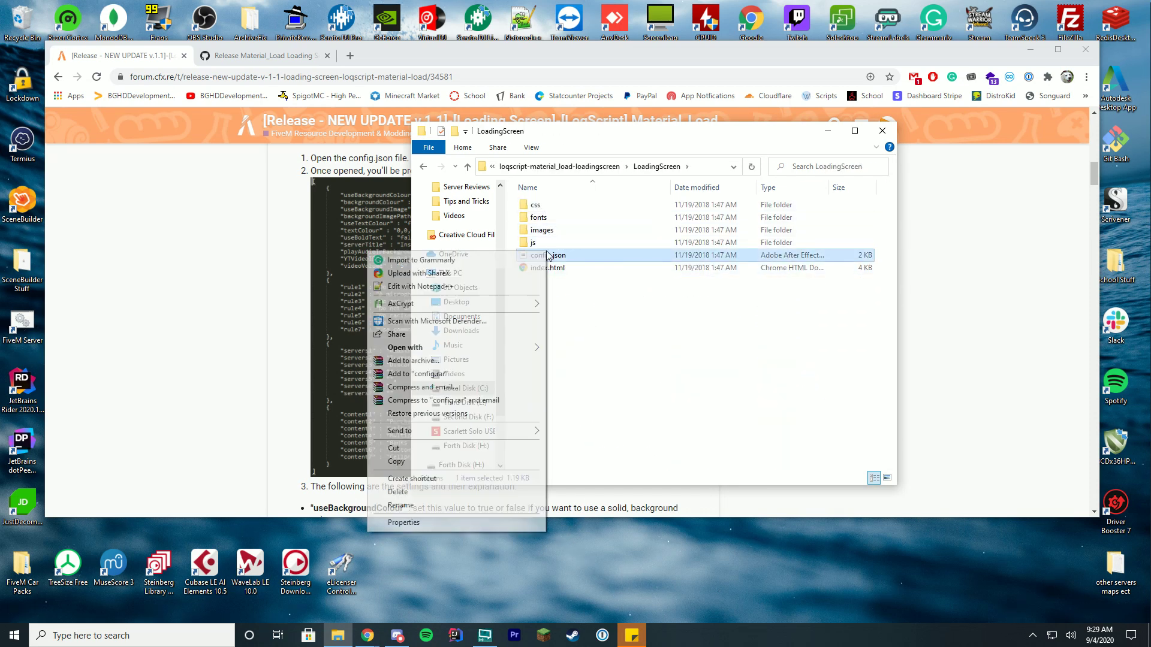
pyautogui.click(441, 288)
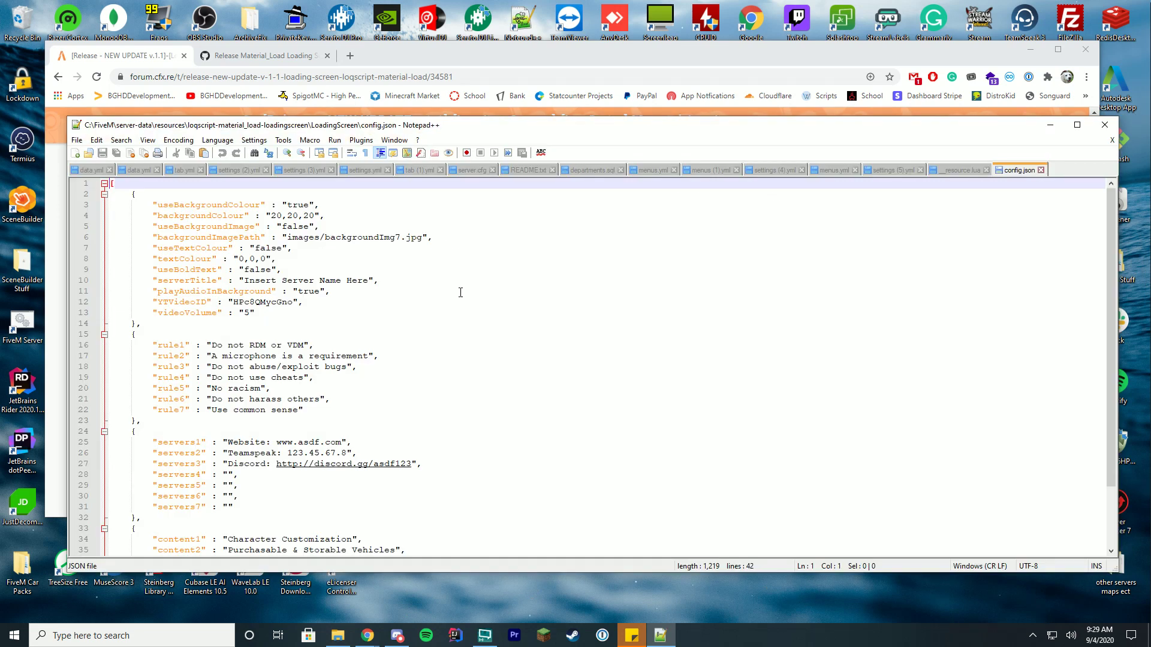
# Review the background and text colour settings in config.json and look into the images folder that the background path refers to
pyautogui.doubleClick(296, 205)
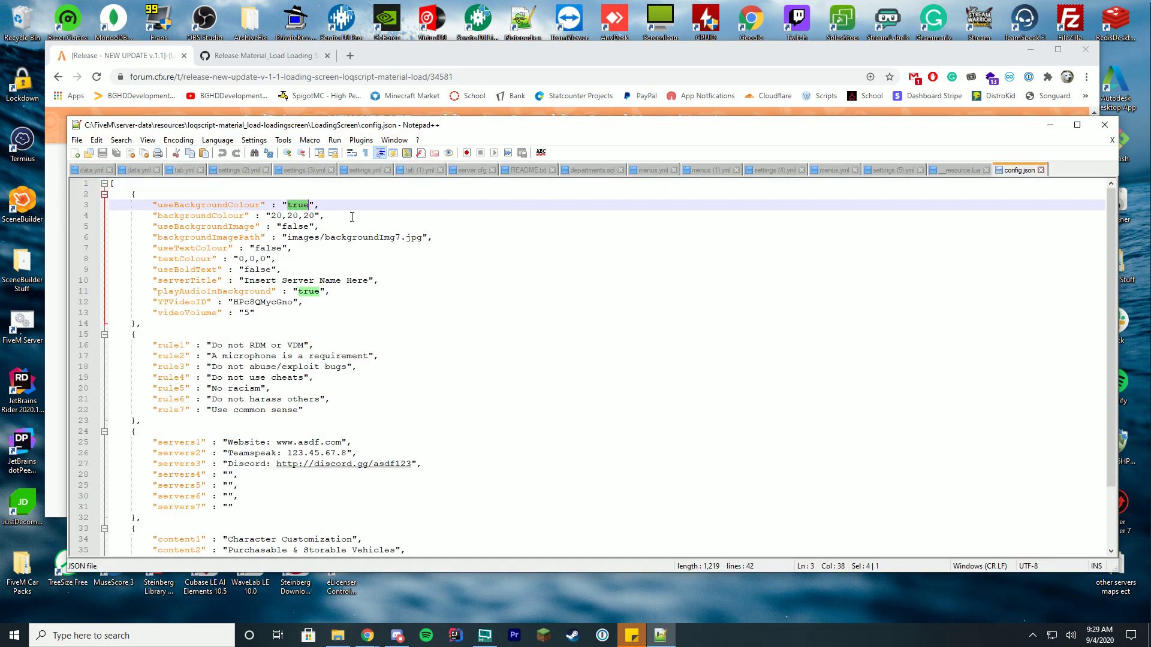
pyautogui.moveTo(271, 216); pyautogui.dragTo(314, 216)
pyautogui.click(349, 218)
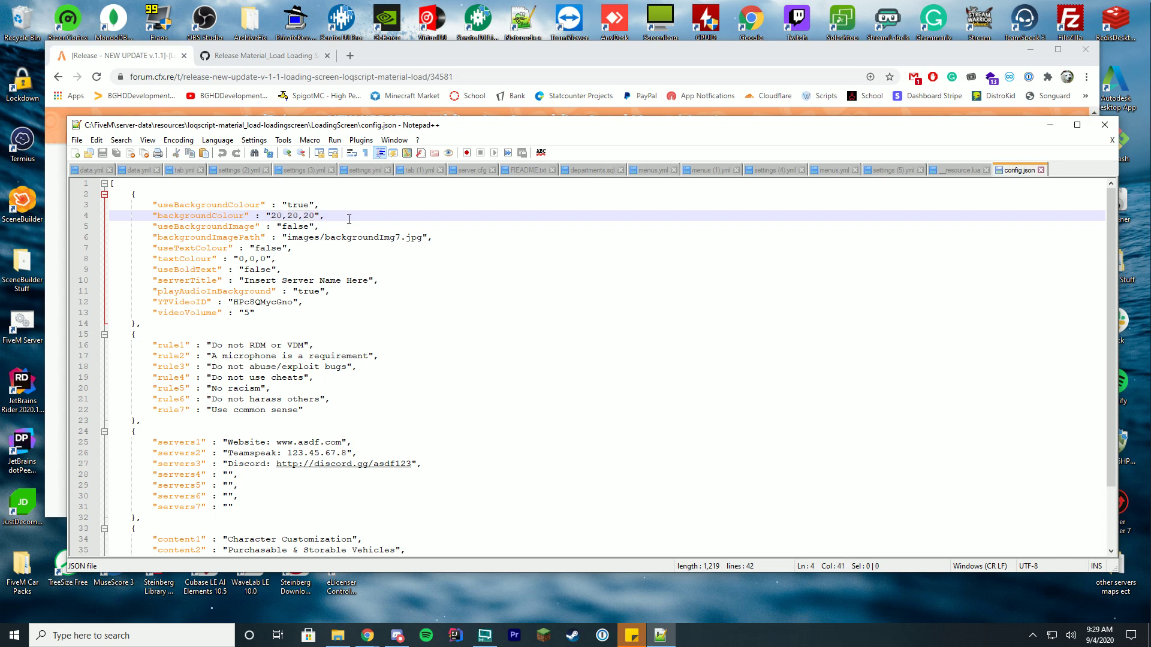
pyautogui.moveTo(285, 238); pyautogui.dragTo(429, 238)
pyautogui.moveTo(618, 129); pyautogui.dragTo(499, 371)
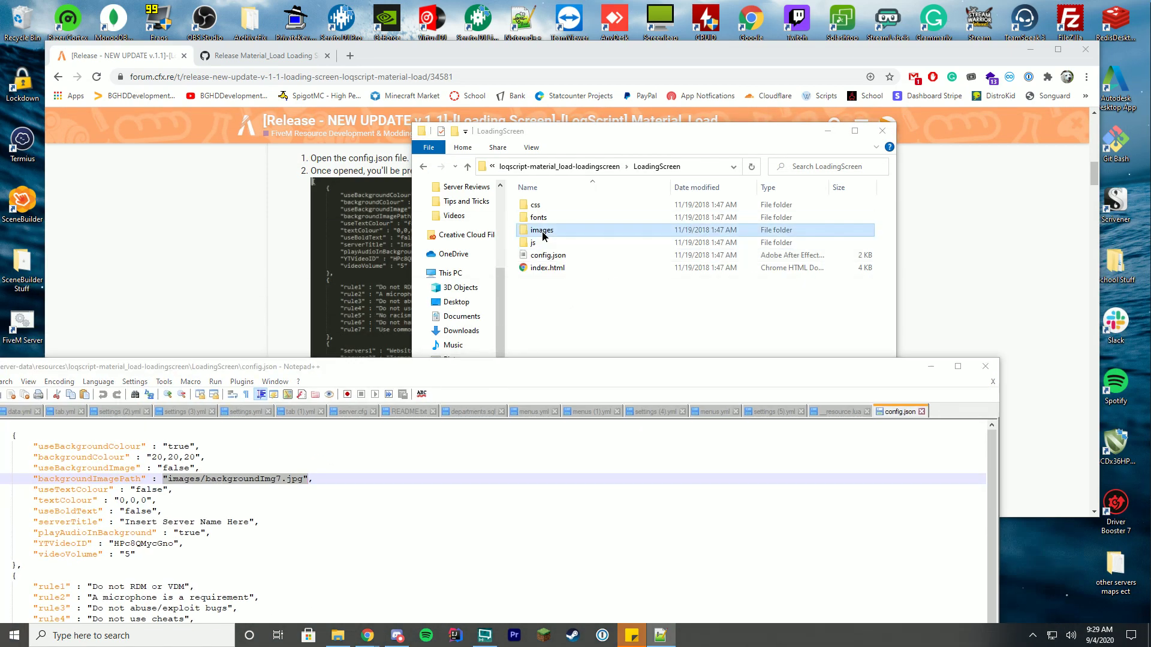
pyautogui.doubleClick(618, 229)
pyautogui.click(519, 168)
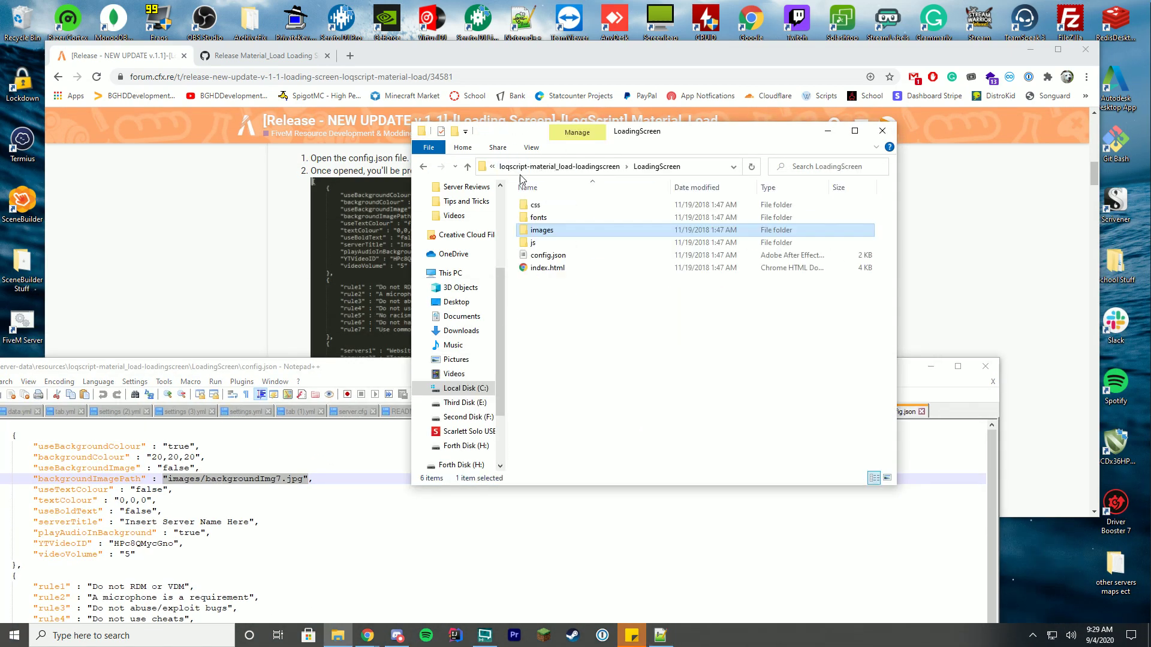
pyautogui.doubleClick(334, 366)
pyautogui.click(270, 204)
pyautogui.doubleClick(261, 193)
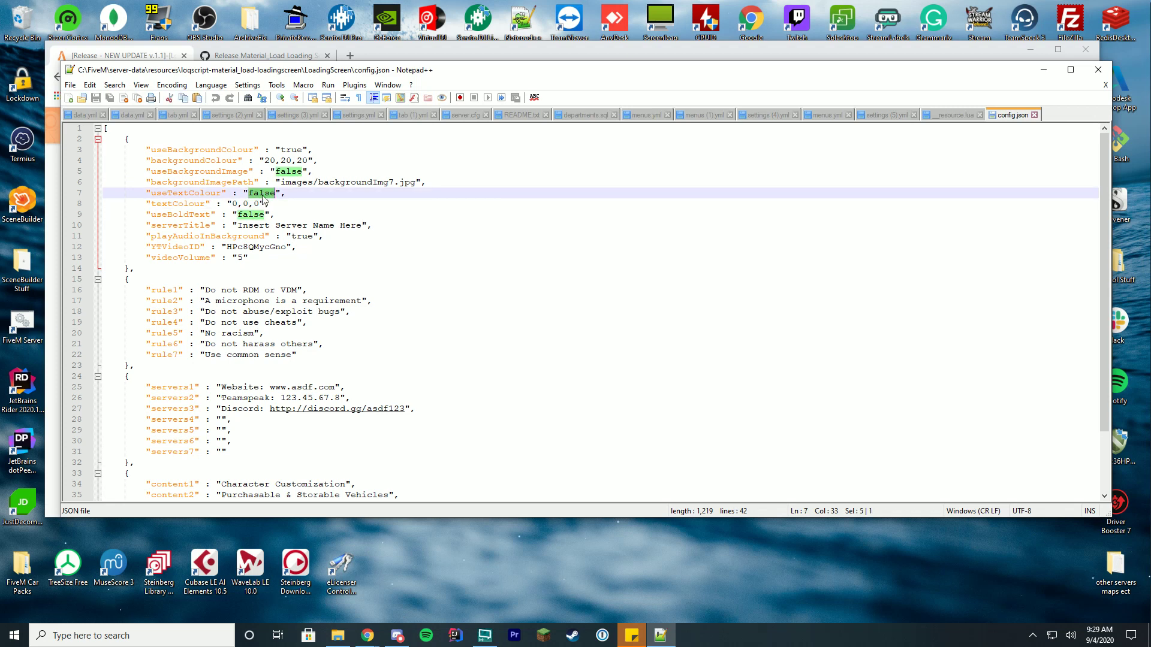
pyautogui.click(305, 198)
# Set serverTitle in config.json to "BGHDDevelopment YouTube"
pyautogui.moveTo(238, 225); pyautogui.dragTo(362, 225)
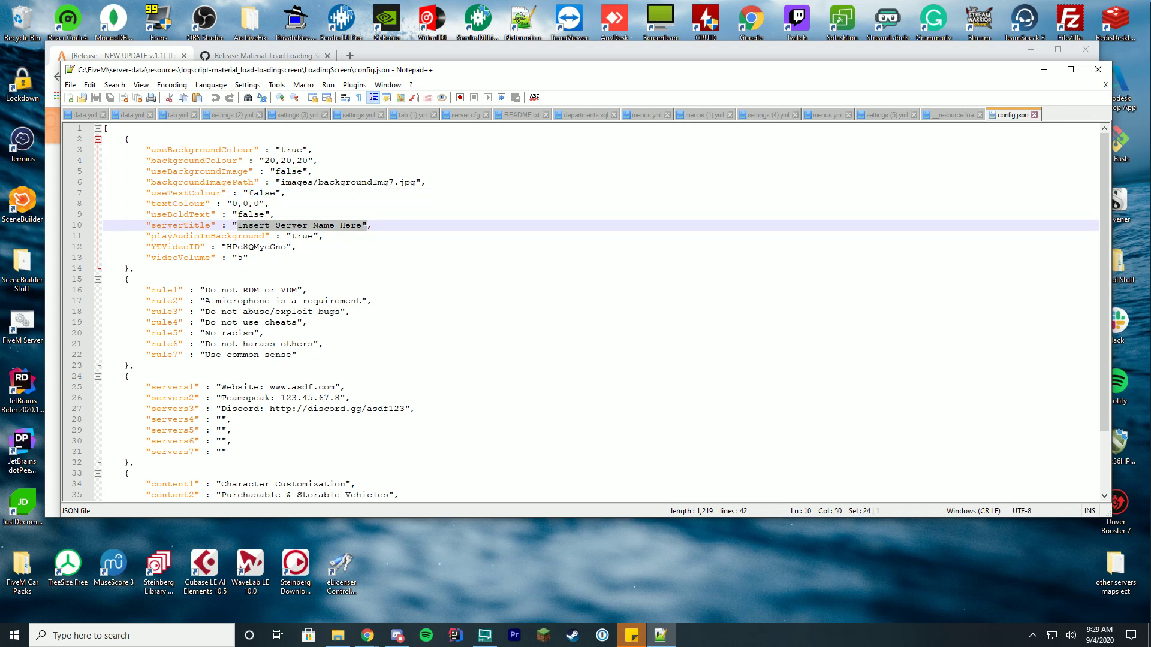
pyautogui.write('BG')
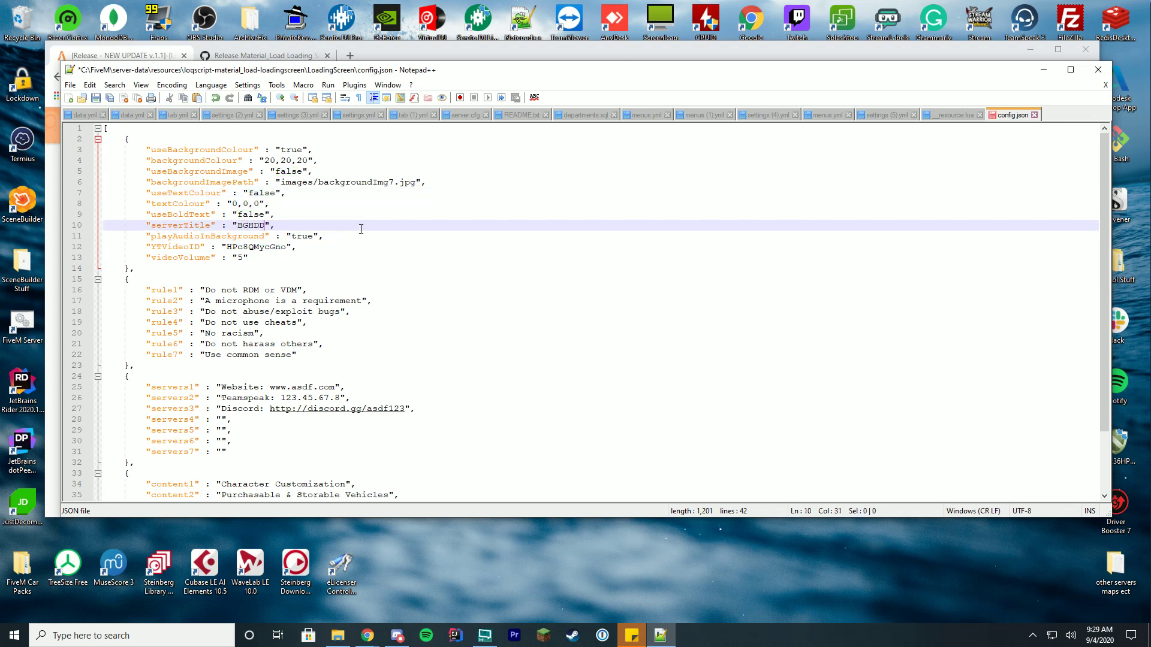
pyautogui.write('HDDevelopment YouTube')
pyautogui.press('Down')
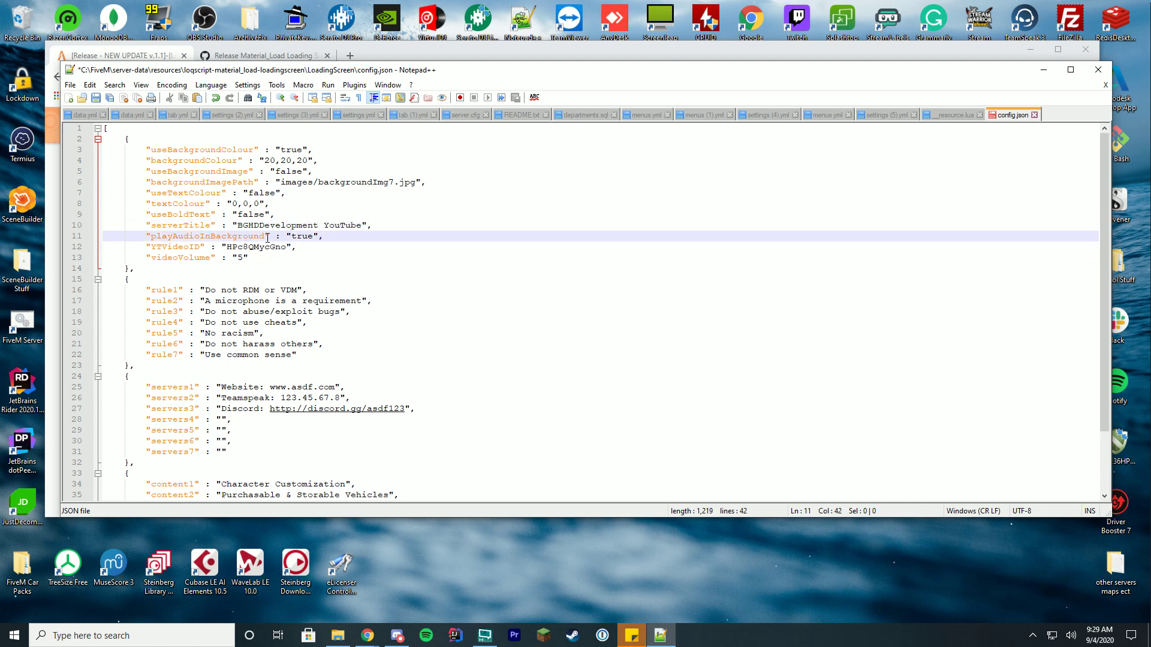
# Set playAudioInBackground to "false" in config.json
pyautogui.moveTo(217, 247); pyautogui.dragTo(281, 247)
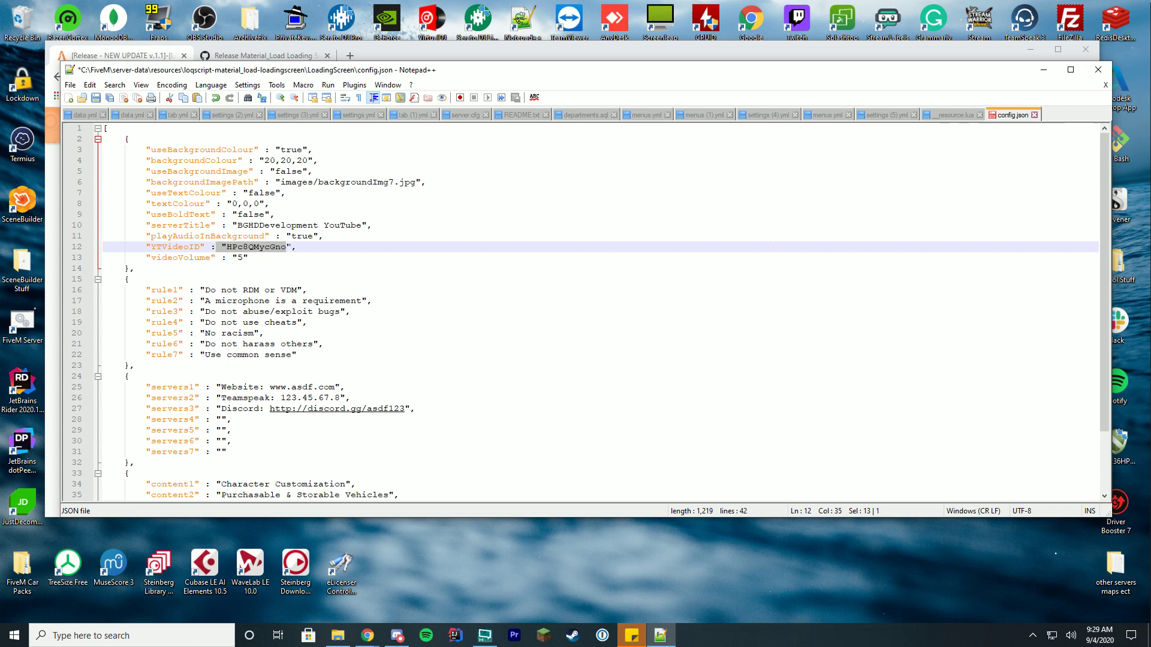
pyautogui.doubleClick(302, 236)
pyautogui.write('false')
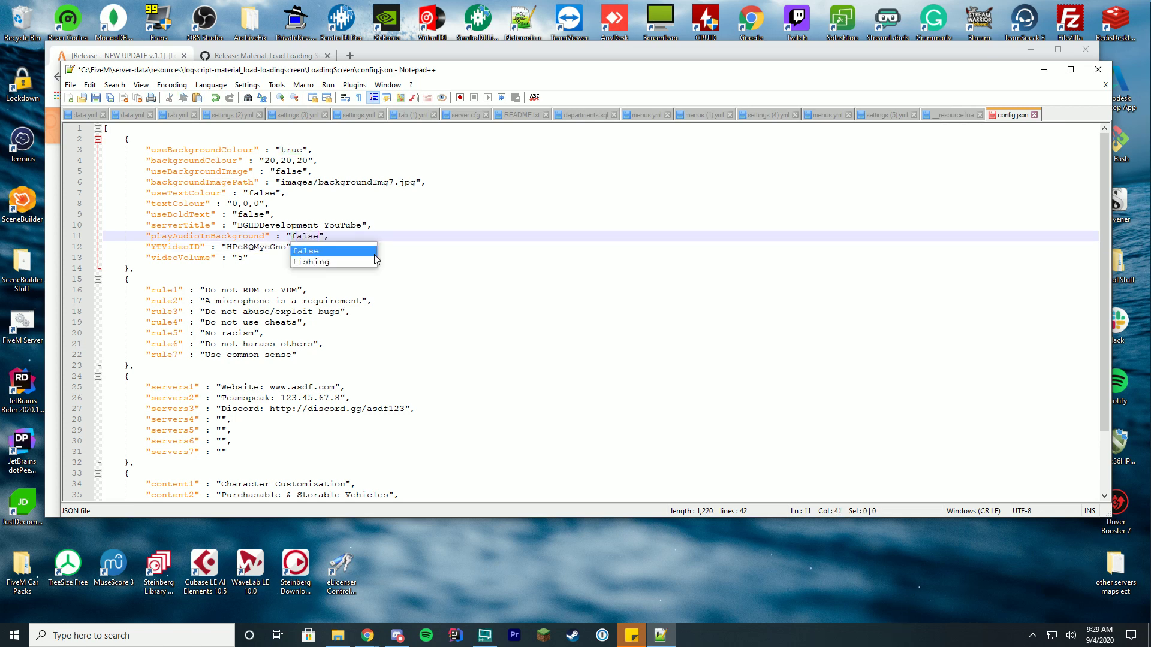
pyautogui.click(392, 241)
pyautogui.click(280, 258)
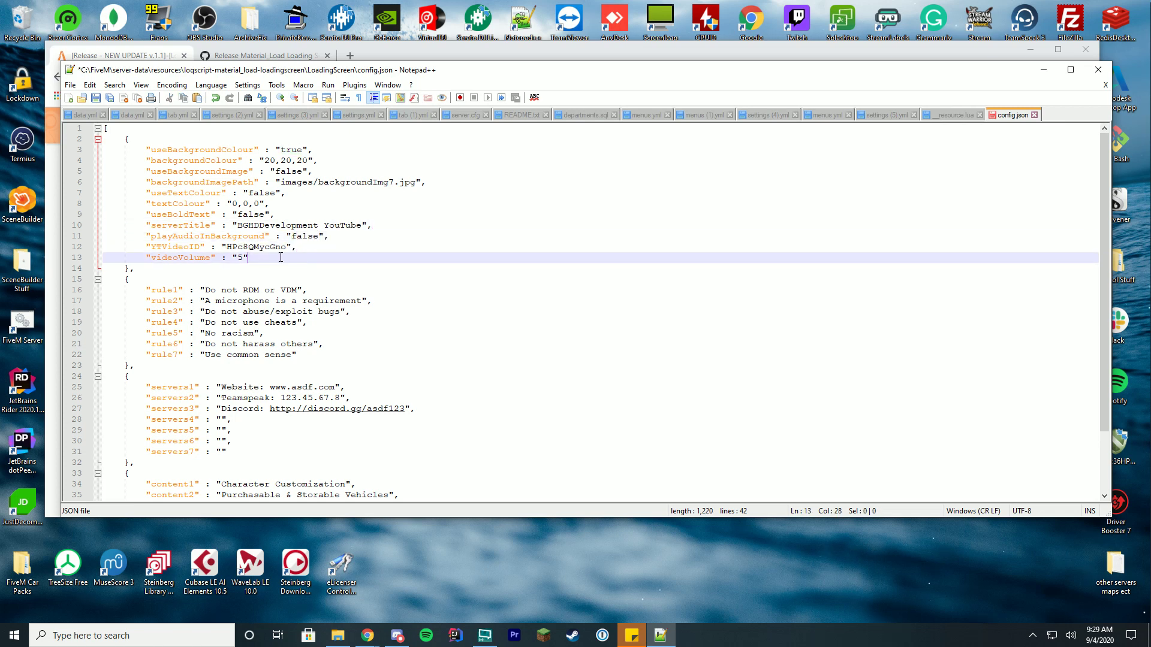
# Duplicate the rule7 entry onto a new line below it in config.json, adding a comma after the original
pyautogui.scroll(-3, 267, 240)
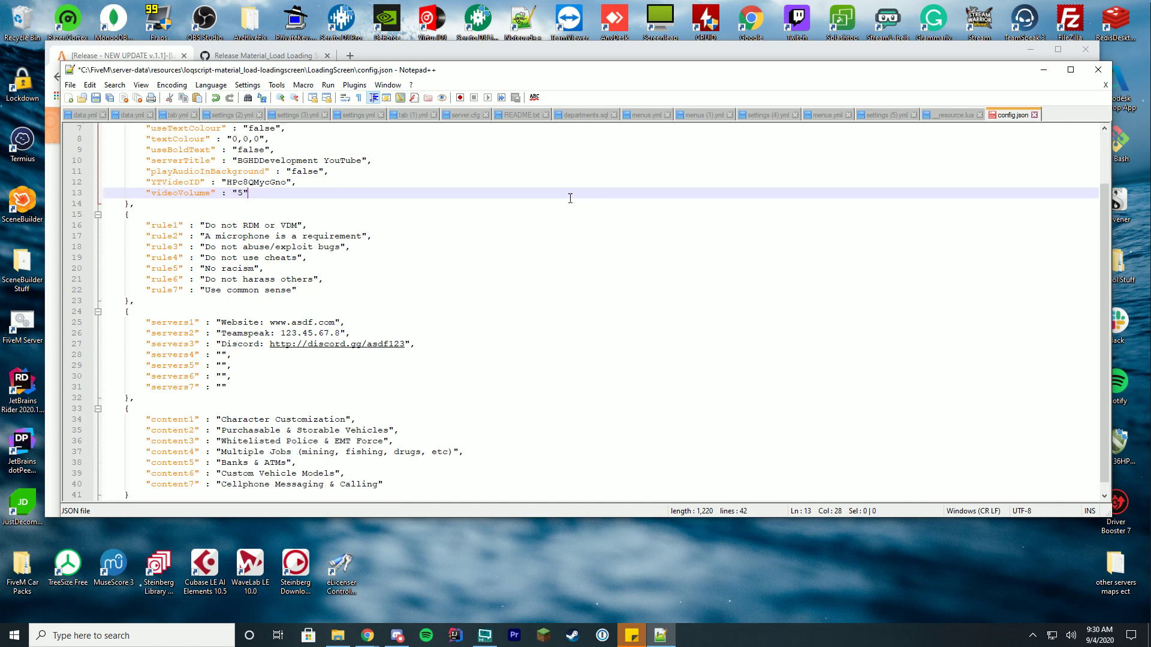
pyautogui.click(267, 225)
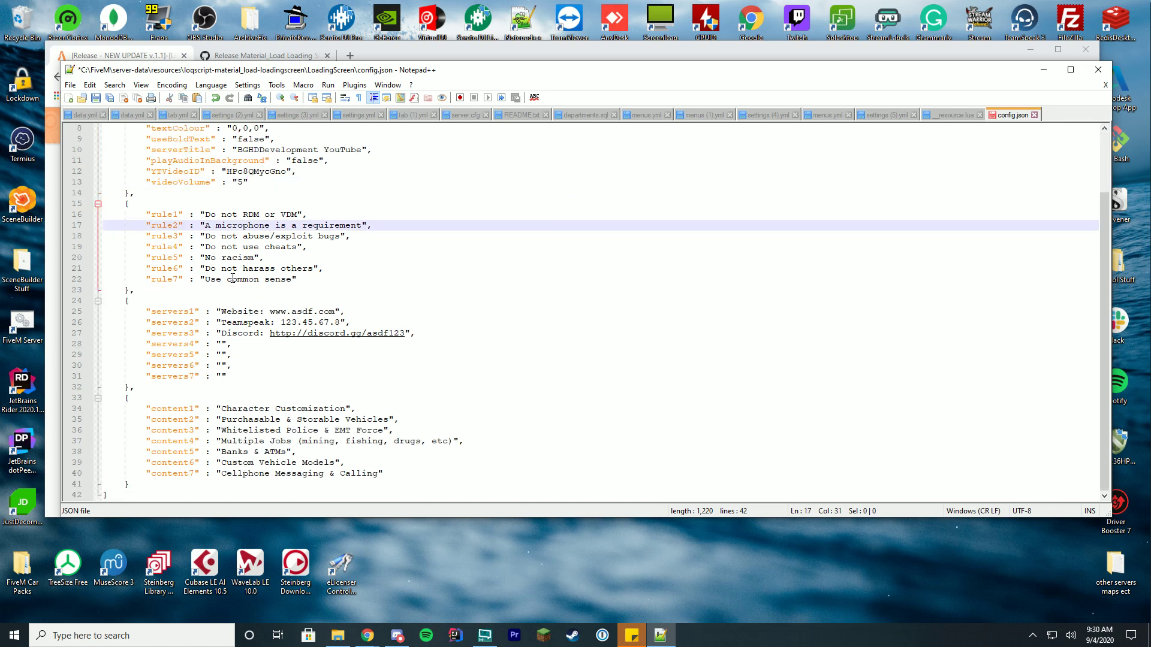
pyautogui.moveTo(311, 280); pyautogui.dragTo(104, 215)
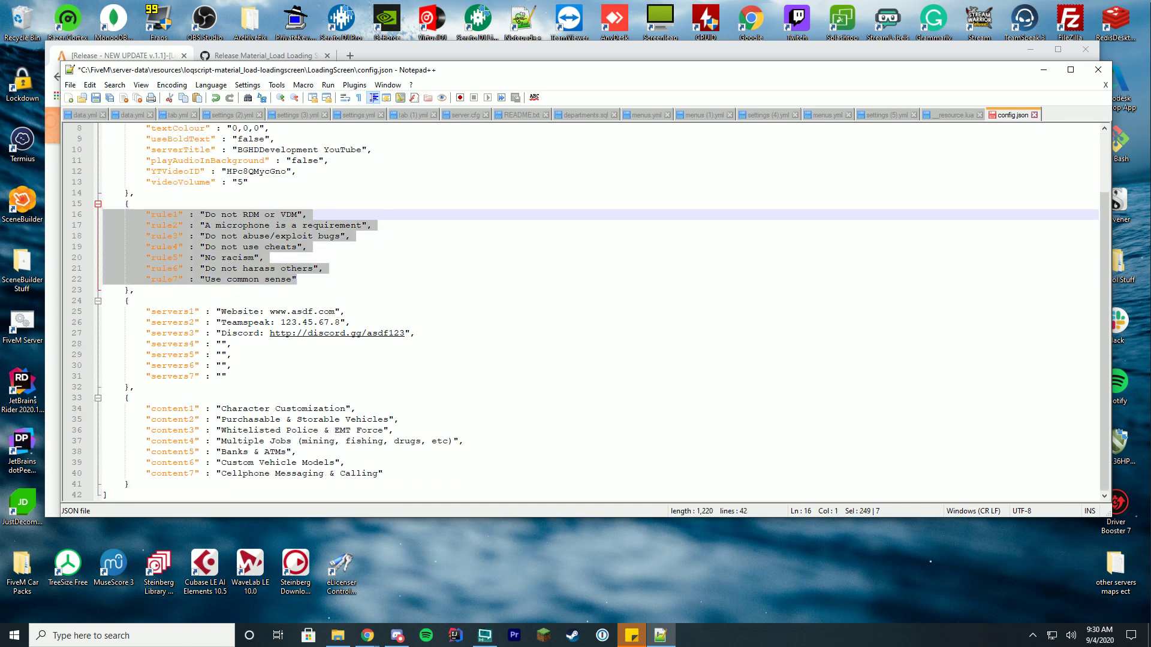
pyautogui.moveTo(298, 279); pyautogui.dragTo(107, 279)
pyautogui.hotkey('ctrl', 'c')
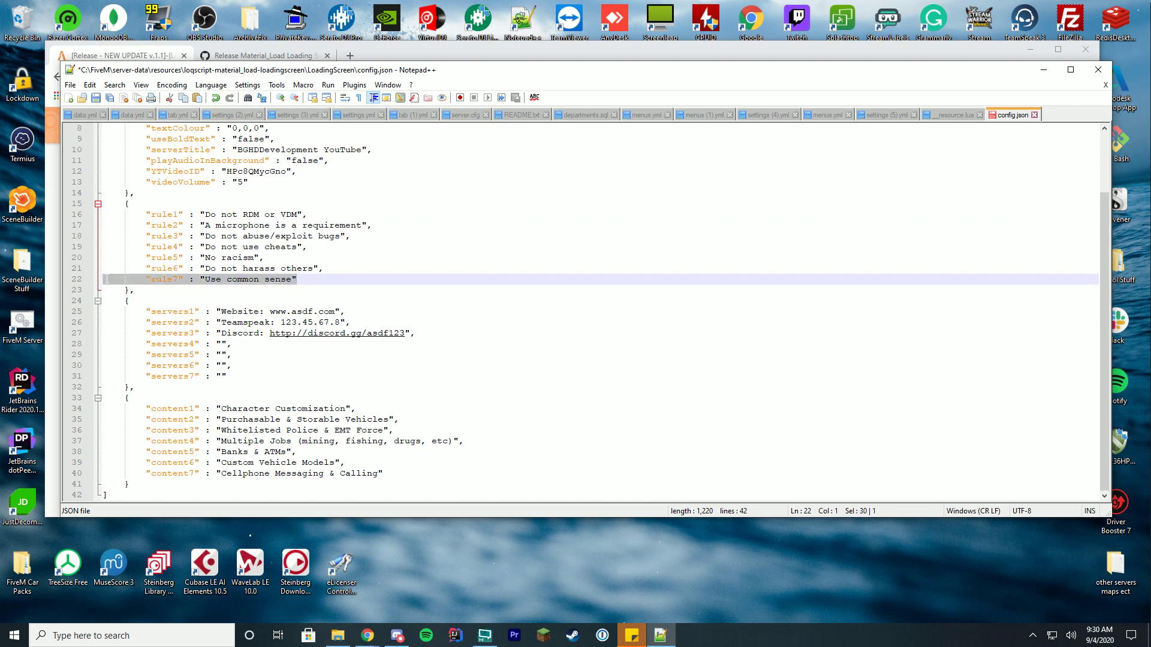
pyautogui.click(338, 282)
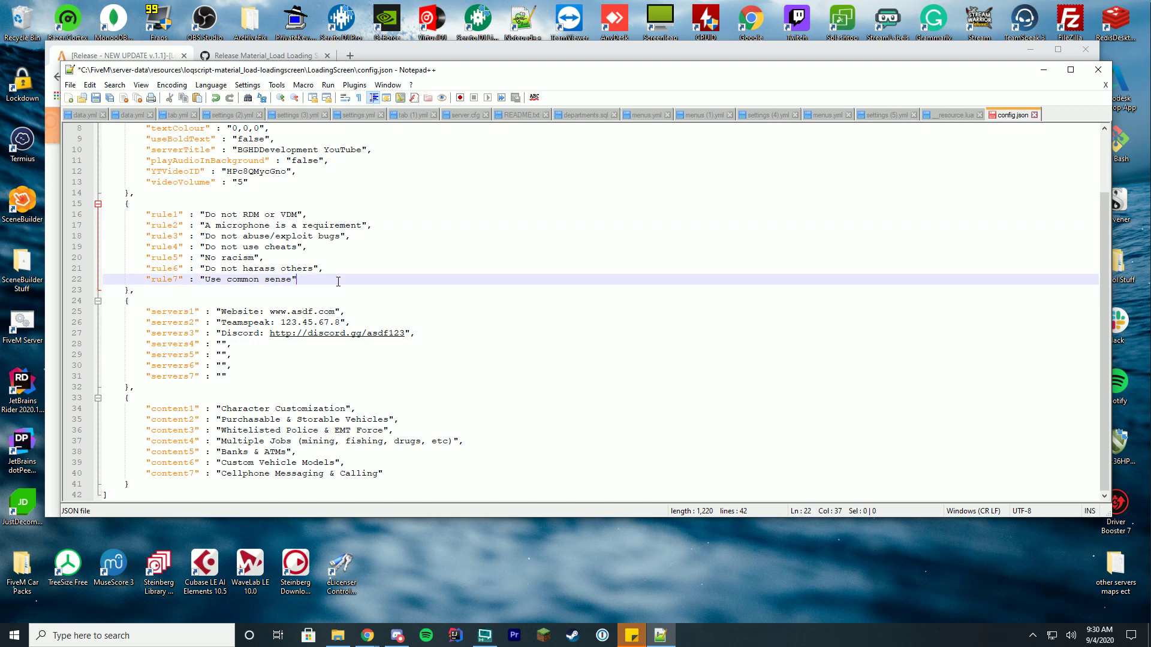
pyautogui.write(',')
pyautogui.press('Return')
pyautogui.hotkey('ctrl', 'v')
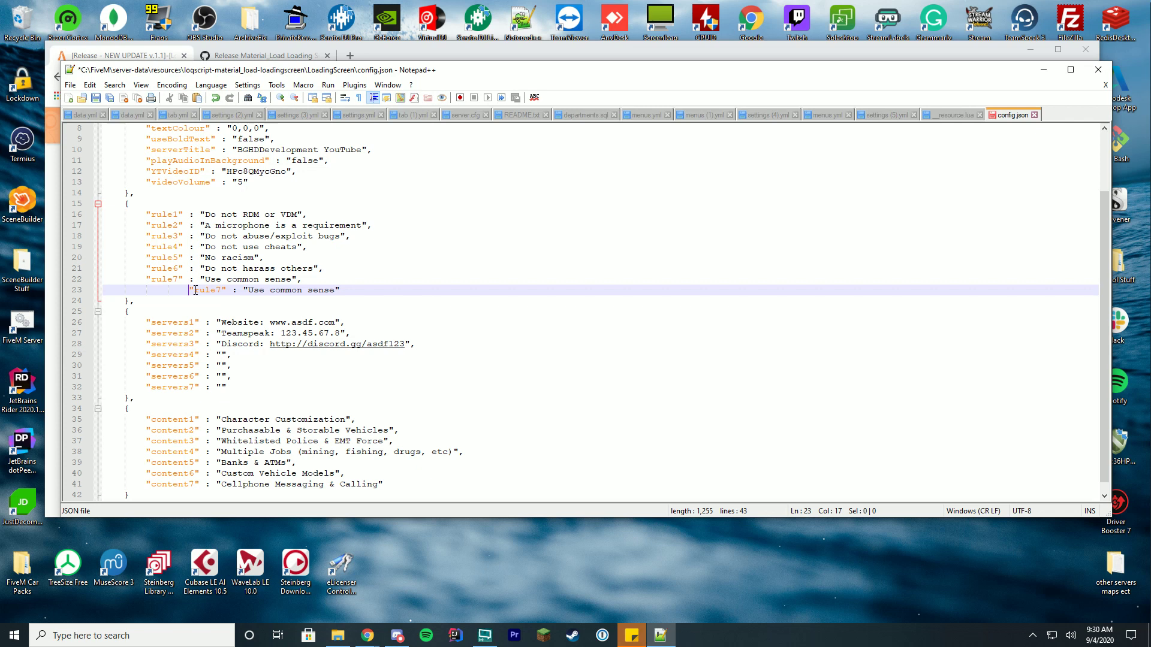
# Align the duplicated rule line with the others, rename its key to rule8 and set its text to "Subscribe"
pyautogui.press('BackSpace')
pyautogui.press('BackSpace')
pyautogui.press('BackSpace')
pyautogui.write('8')
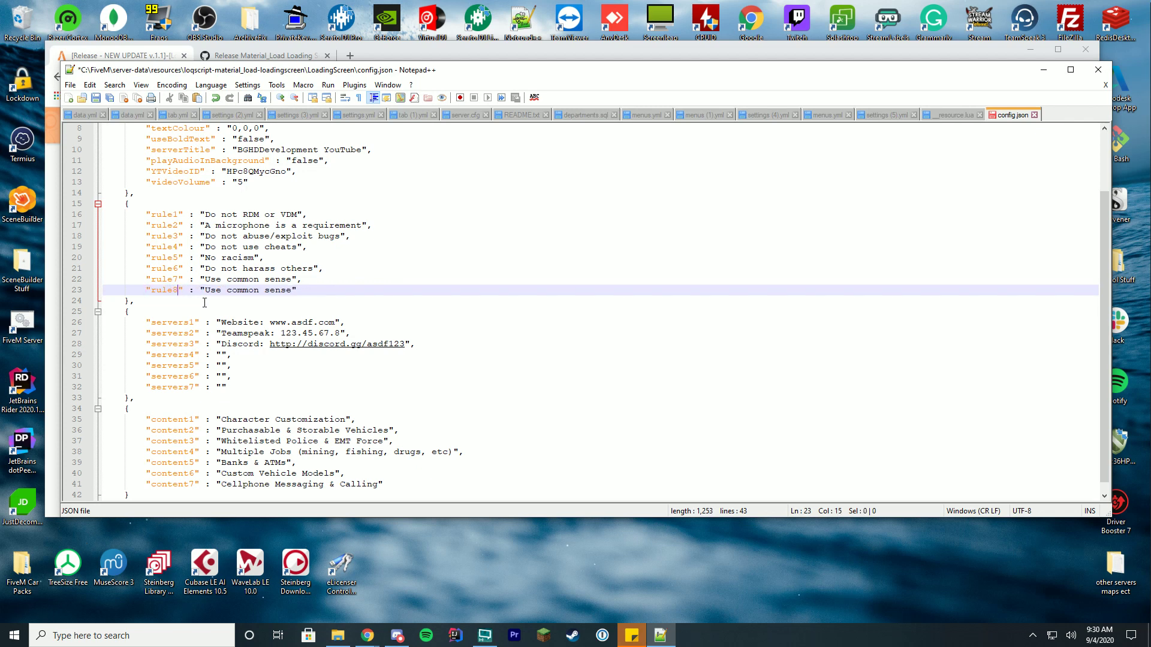
pyautogui.moveTo(292, 294); pyautogui.dragTo(201, 292)
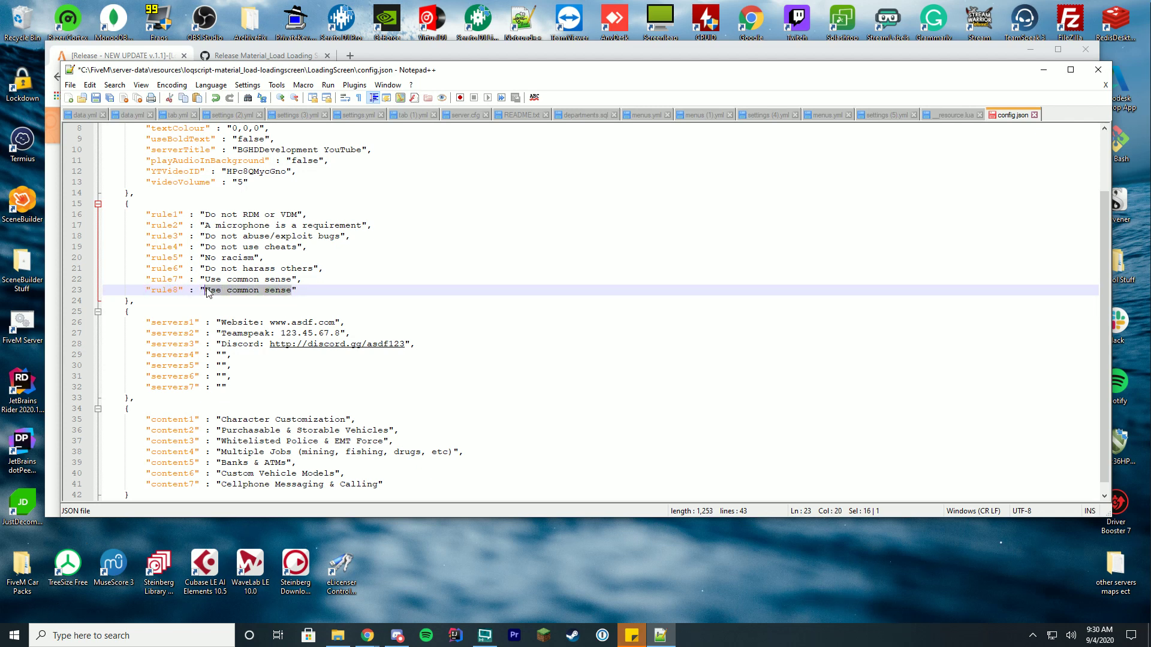
pyautogui.write('Subscrib')
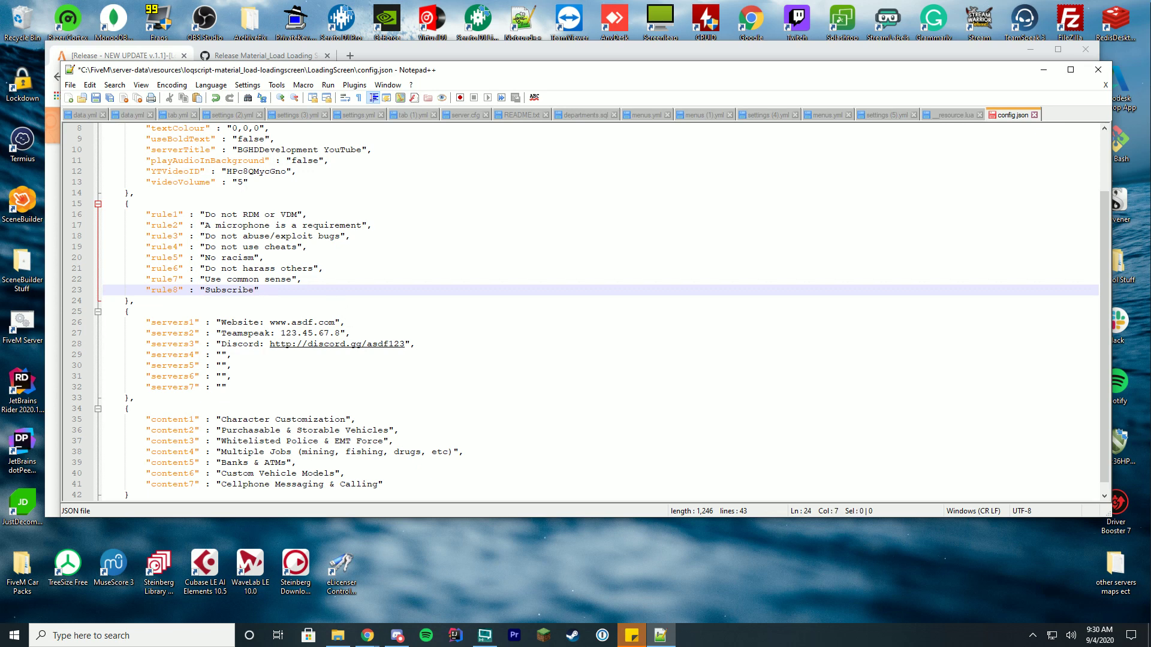
# Review the servers entries for website, Teamspeak and Discord and the content1 to content7 entries in config.json
pyautogui.scroll(-1, 420, 285)
pyautogui.click(383, 229)
pyautogui.click(341, 348)
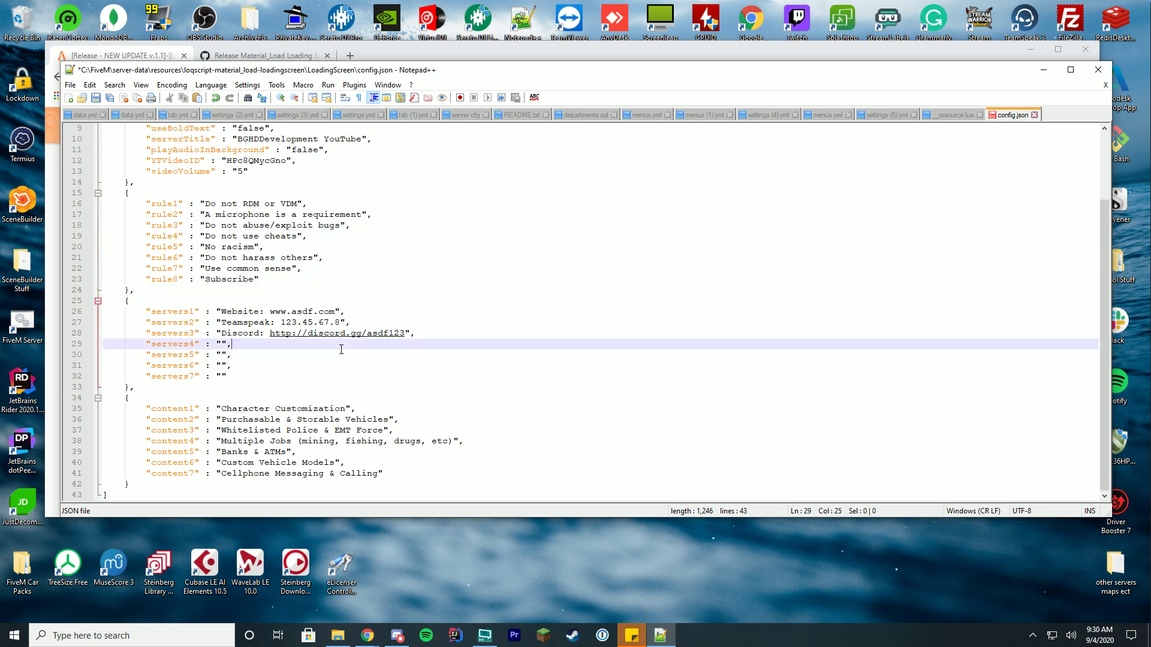
pyautogui.moveTo(286, 313); pyautogui.dragTo(324, 323)
pyautogui.moveTo(248, 334); pyautogui.dragTo(260, 334)
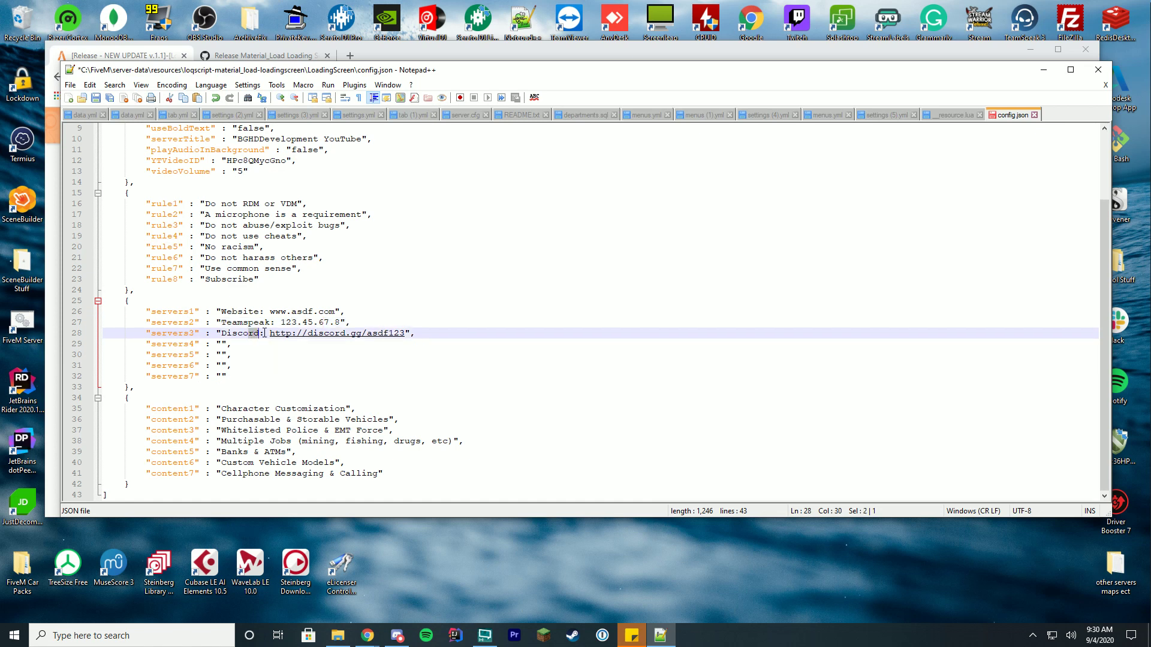
pyautogui.click(404, 351)
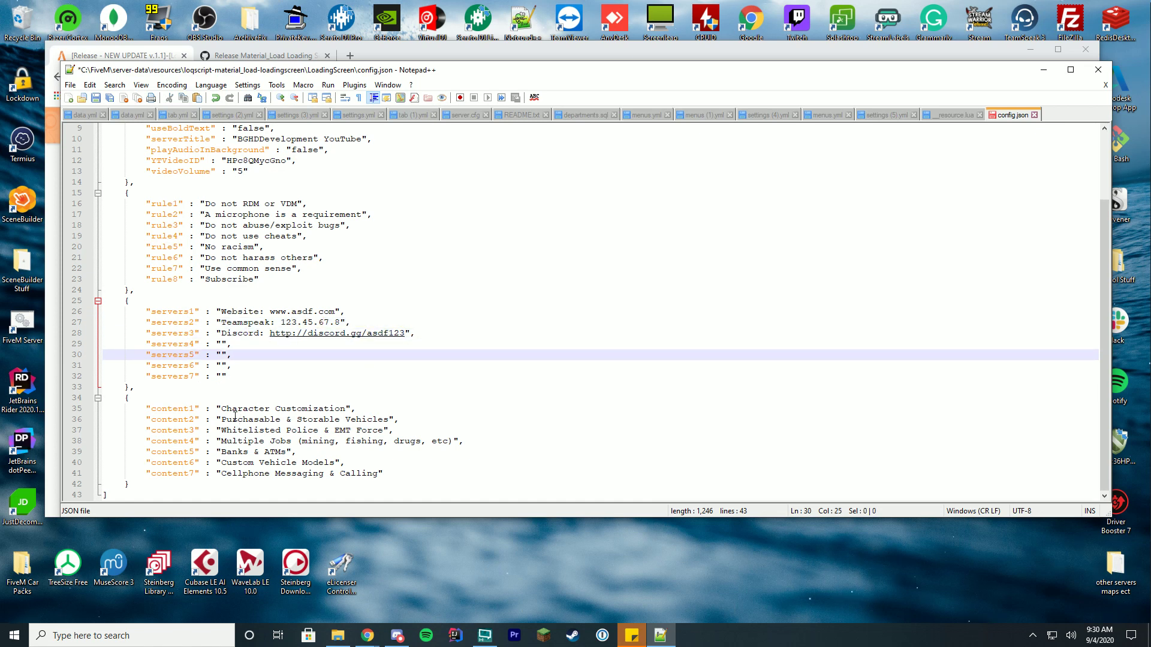
pyautogui.moveTo(208, 407); pyautogui.dragTo(463, 482)
pyautogui.click(437, 474)
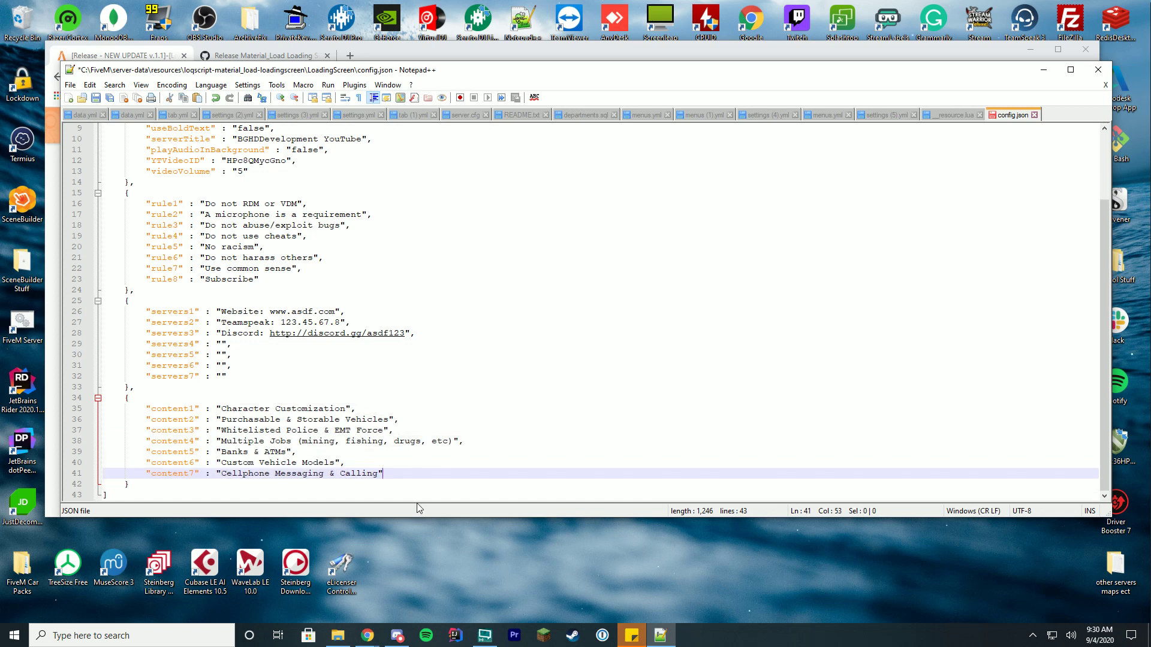
pyautogui.moveTo(246, 411); pyautogui.dragTo(393, 421)
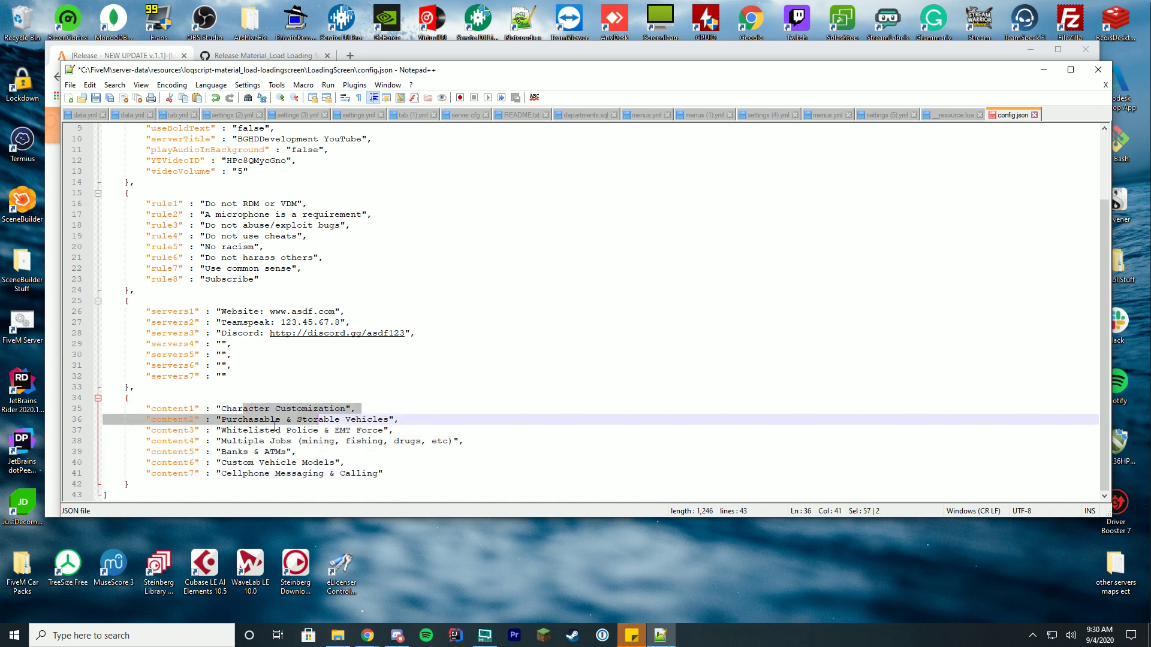
pyautogui.click(269, 419)
# Save config.json and close Notepad++
pyautogui.scroll(3, 540, 368)
pyautogui.hotkey('ctrl', 's')
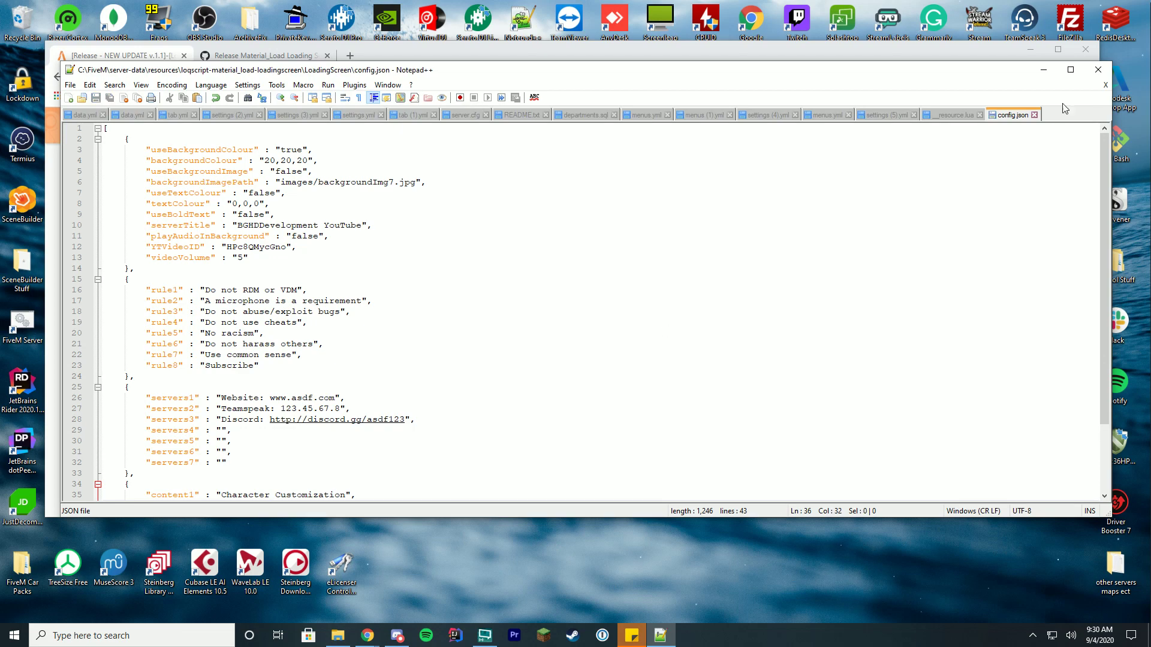
pyautogui.click(1099, 69)
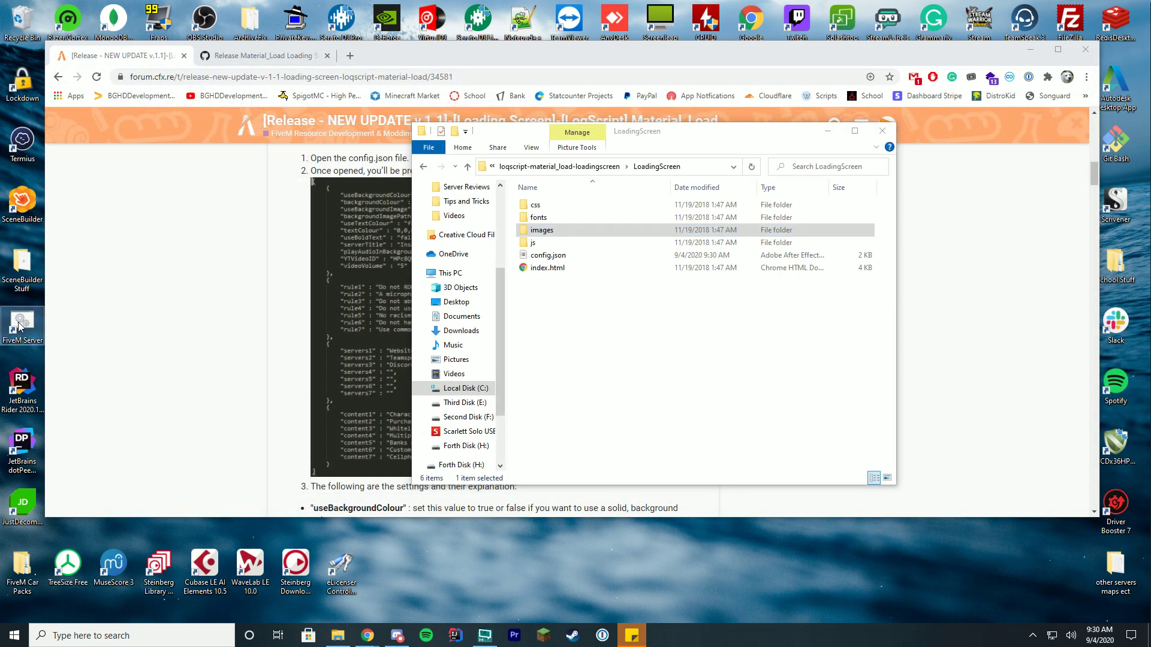
# Launch the FiveM Server from its desktop shortcut and move its console window over the LoadingScreen folder window
pyautogui.doubleClick(19, 326)
pyautogui.moveTo(335, 47); pyautogui.dragTo(615, 184)
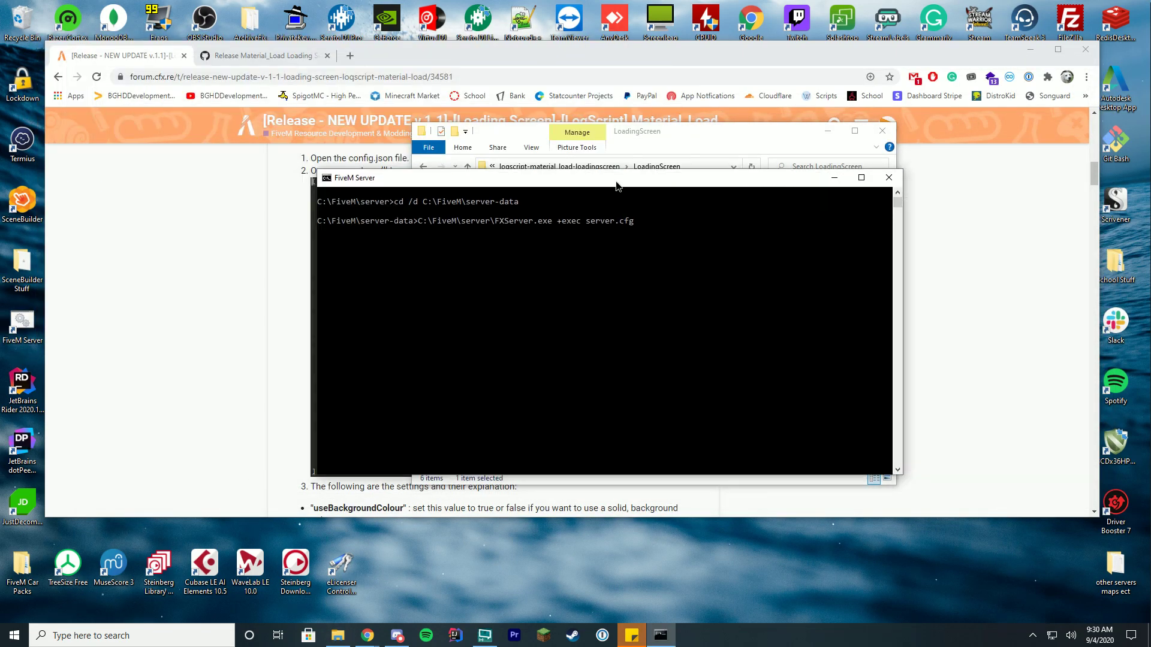